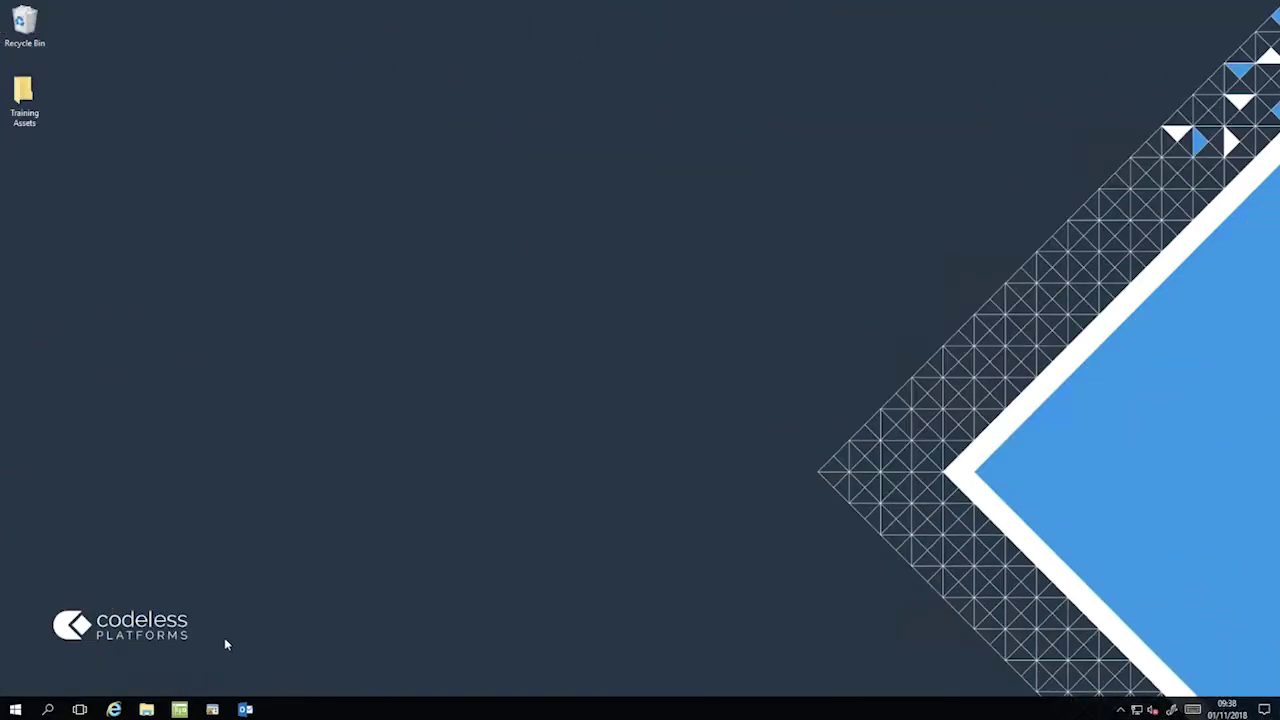
Launch BPA Platform and open the Database Query (ODBC) connections under System > Tools > Data Connectors.
click(181, 709)
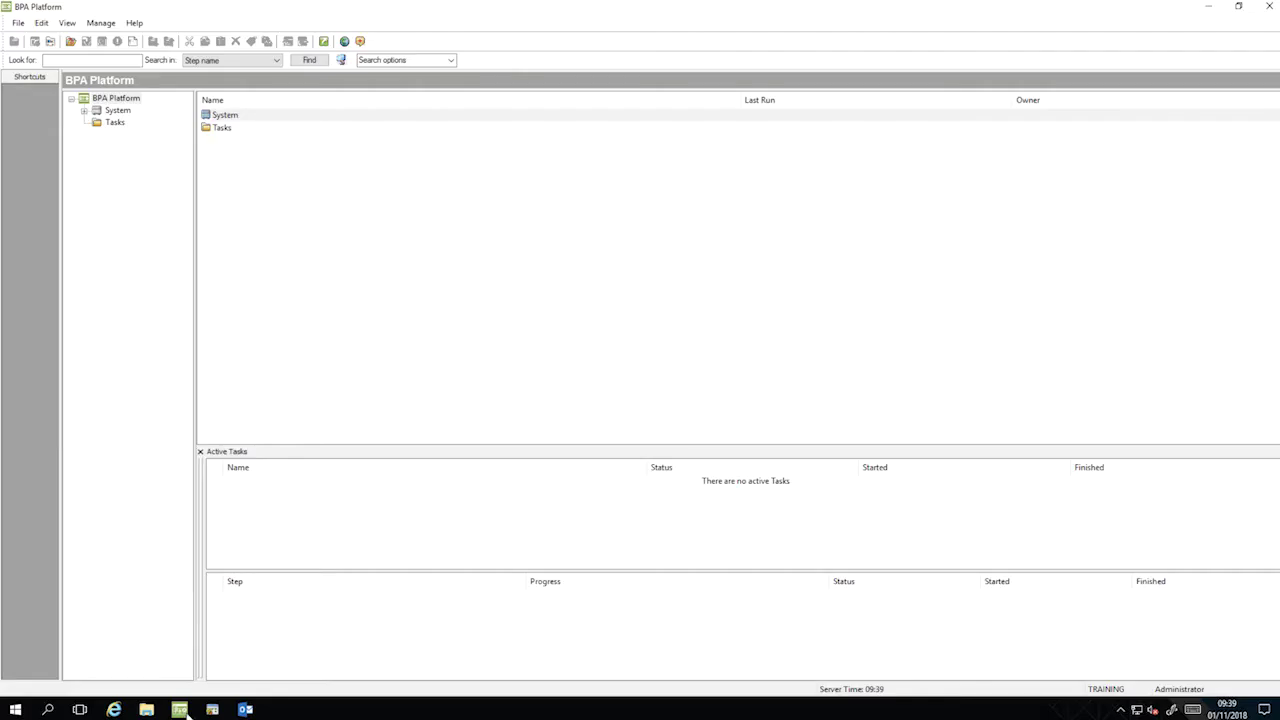
click(85, 111)
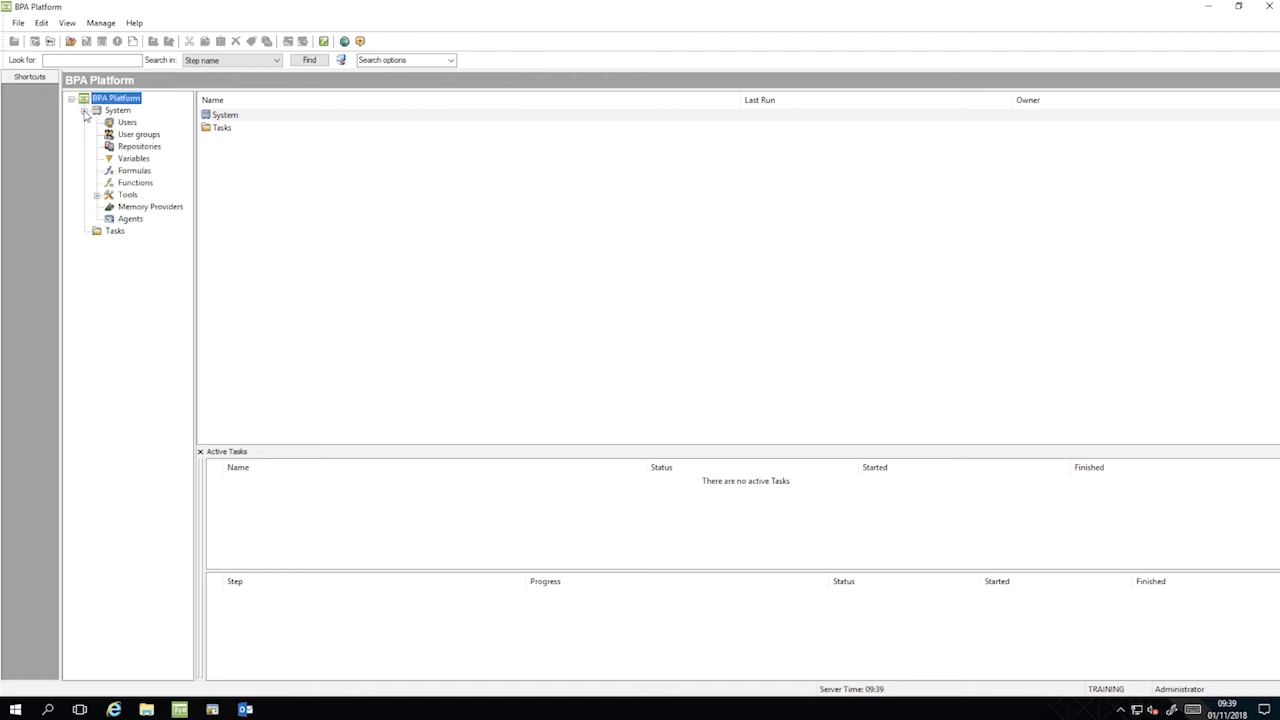
click(97, 196)
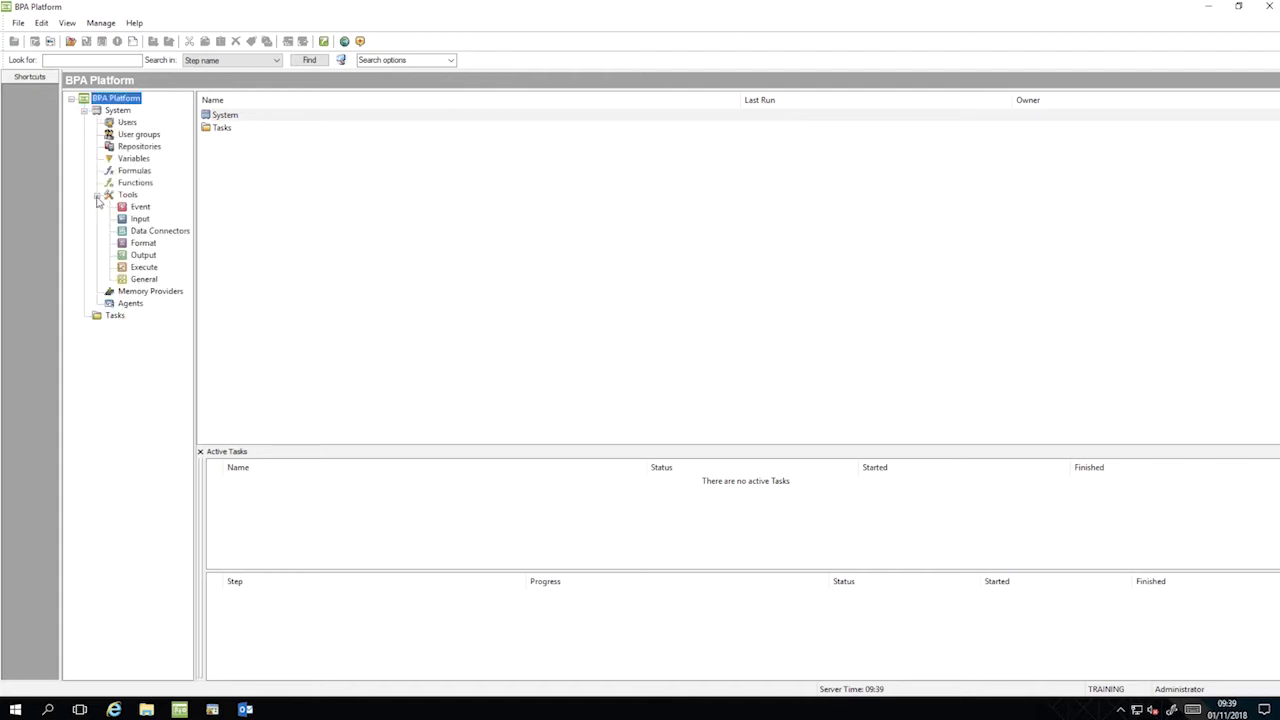
click(151, 232)
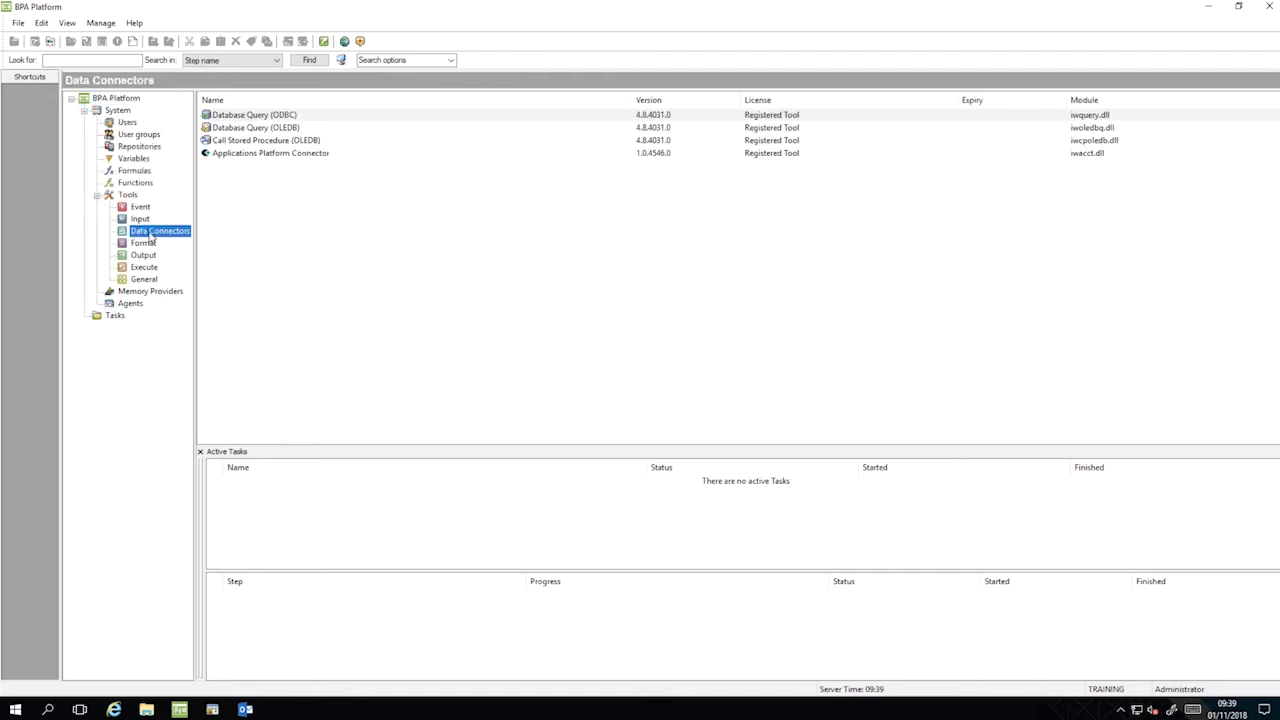
double_click(278, 116)
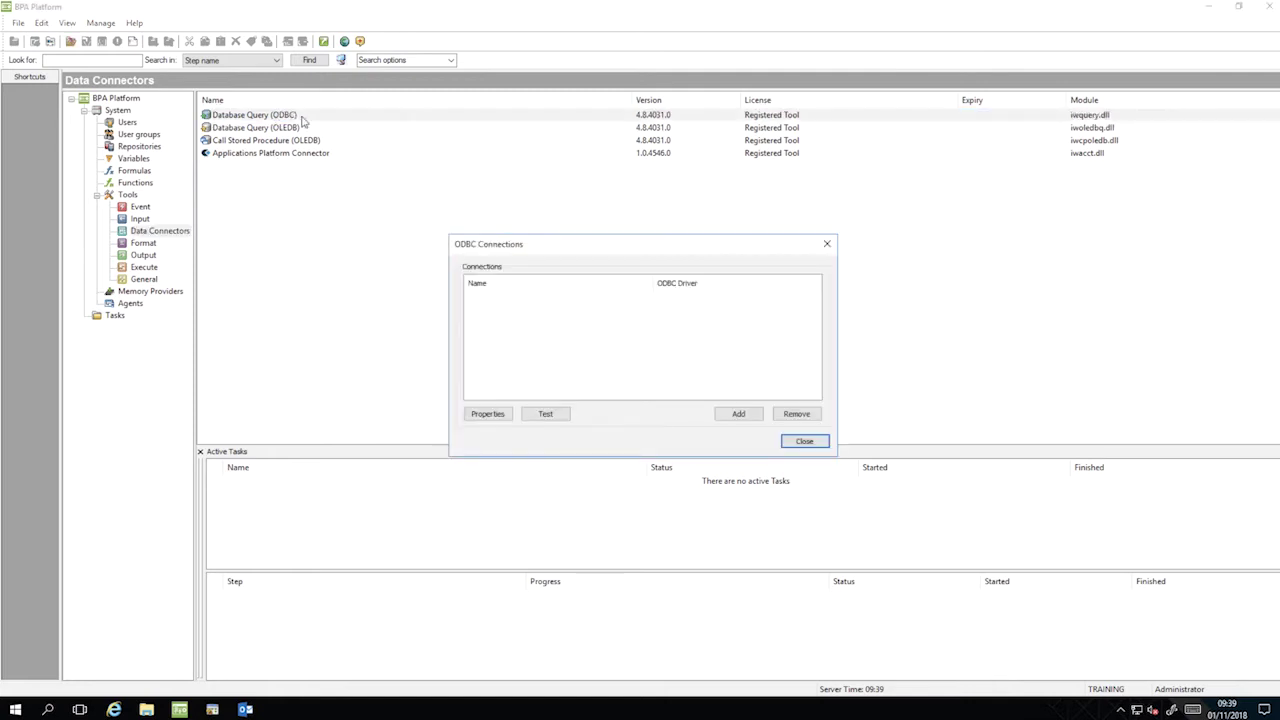
Add a new ODBC connection using the SQL Server driver.
click(738, 414)
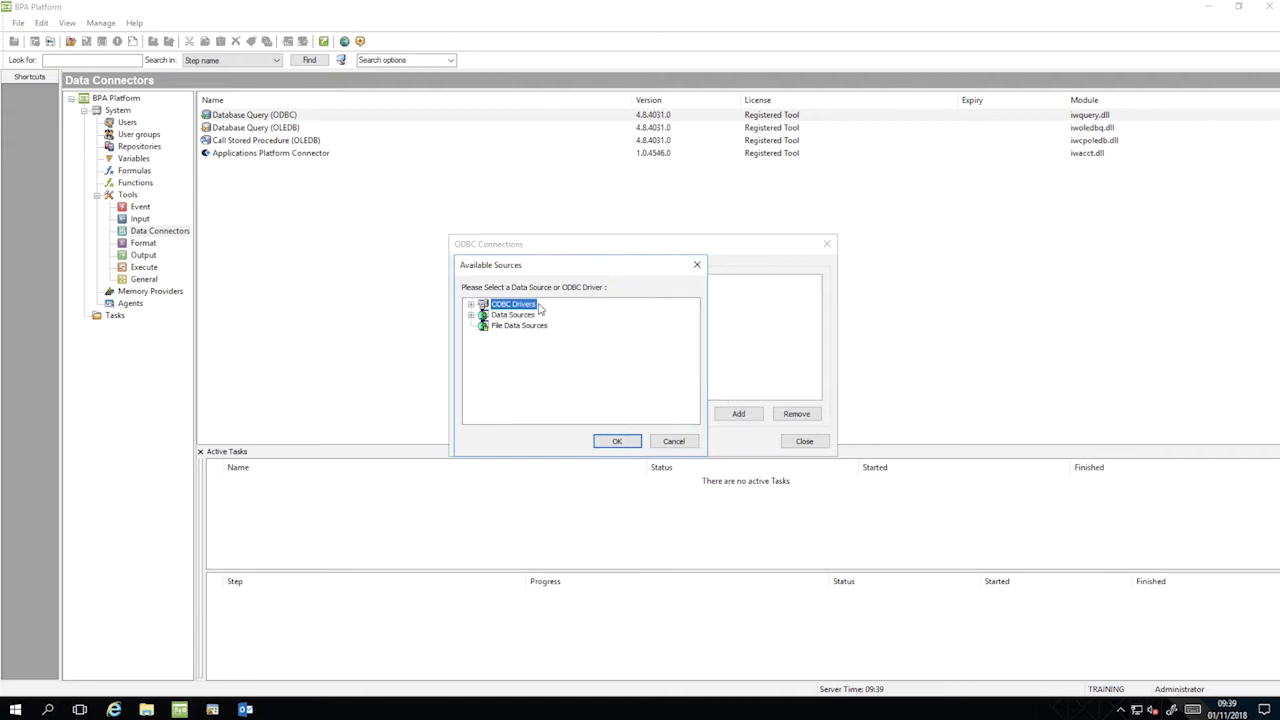
click(470, 304)
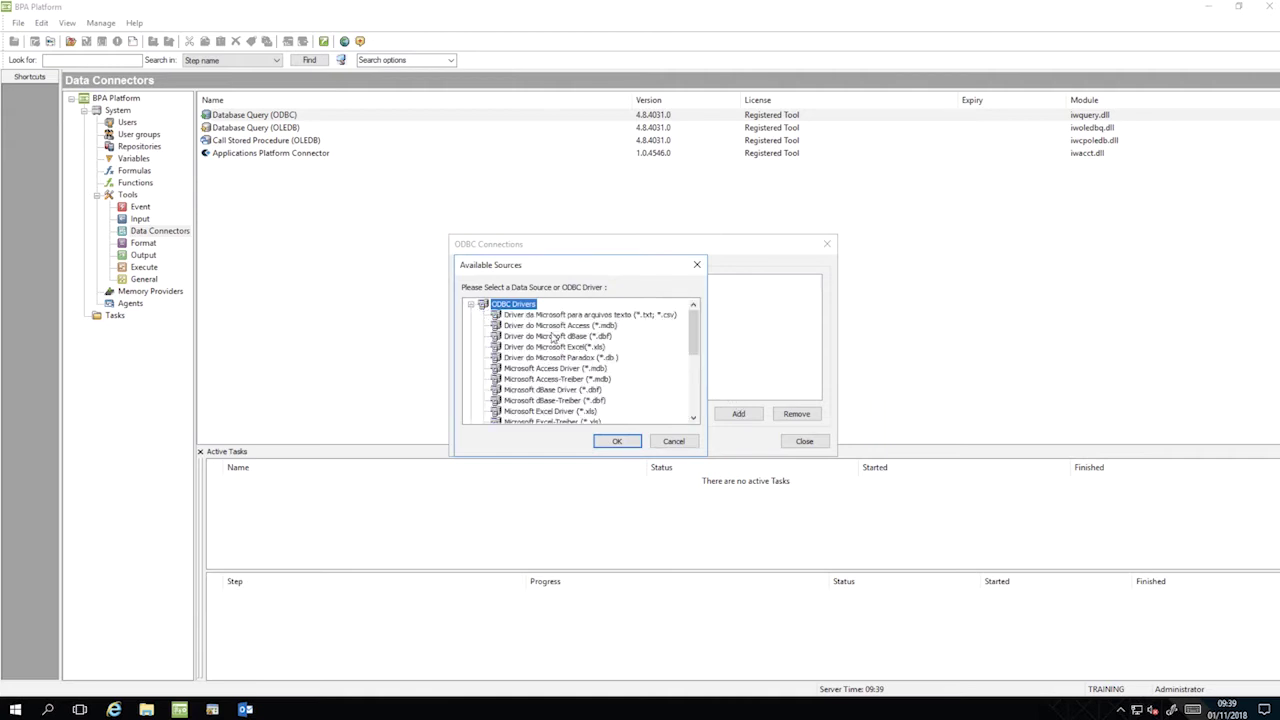
scroll(686, 343, down, 4)
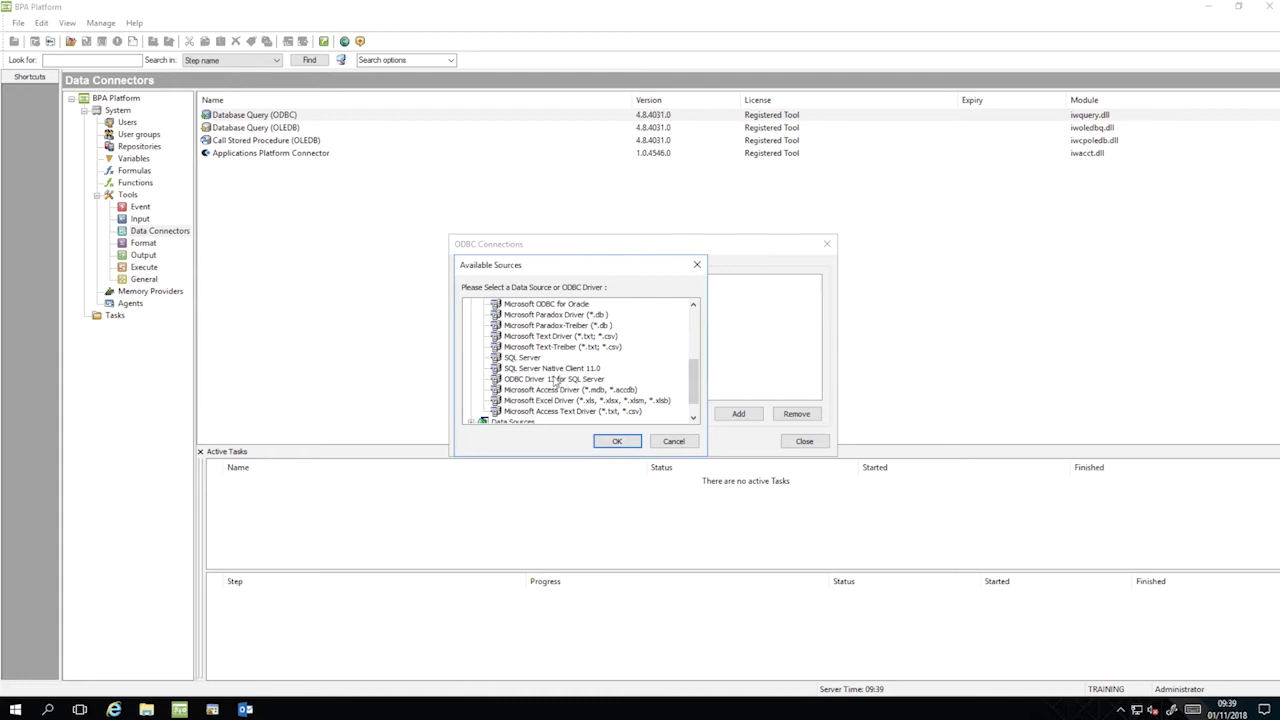
click(524, 360)
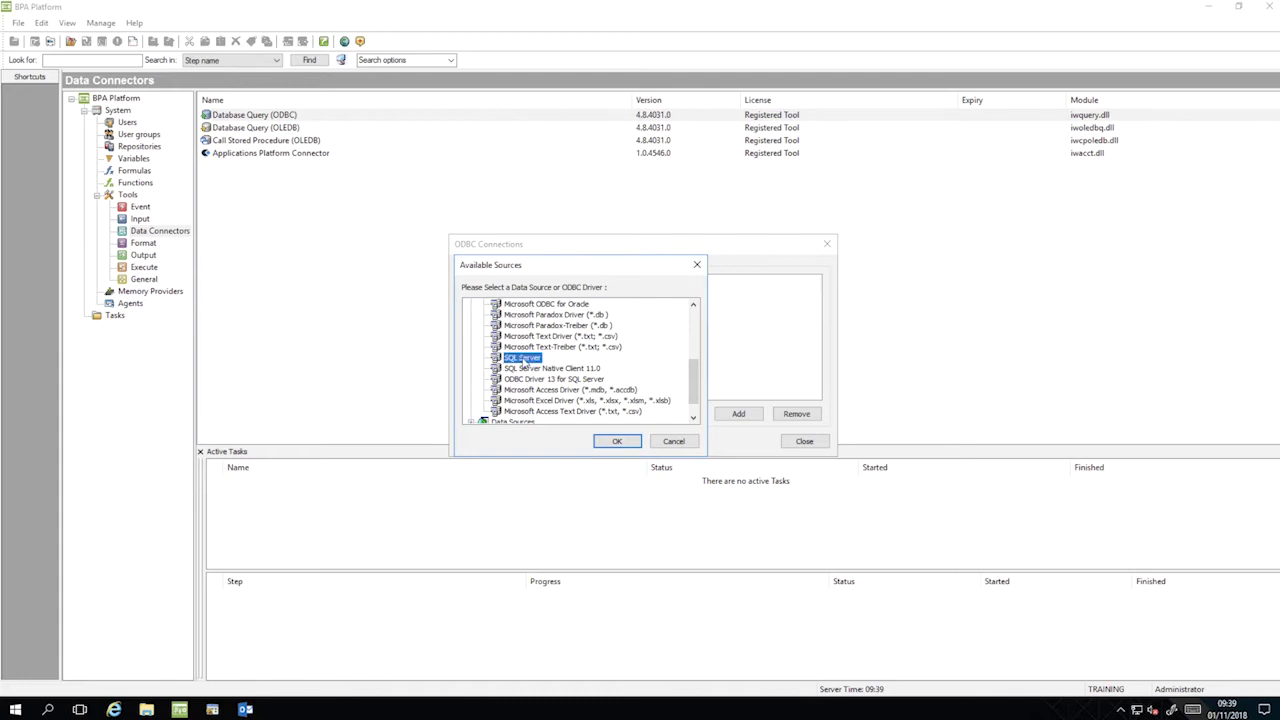
Target the (local) server and turn off Use Trusted Connection.
click(619, 441)
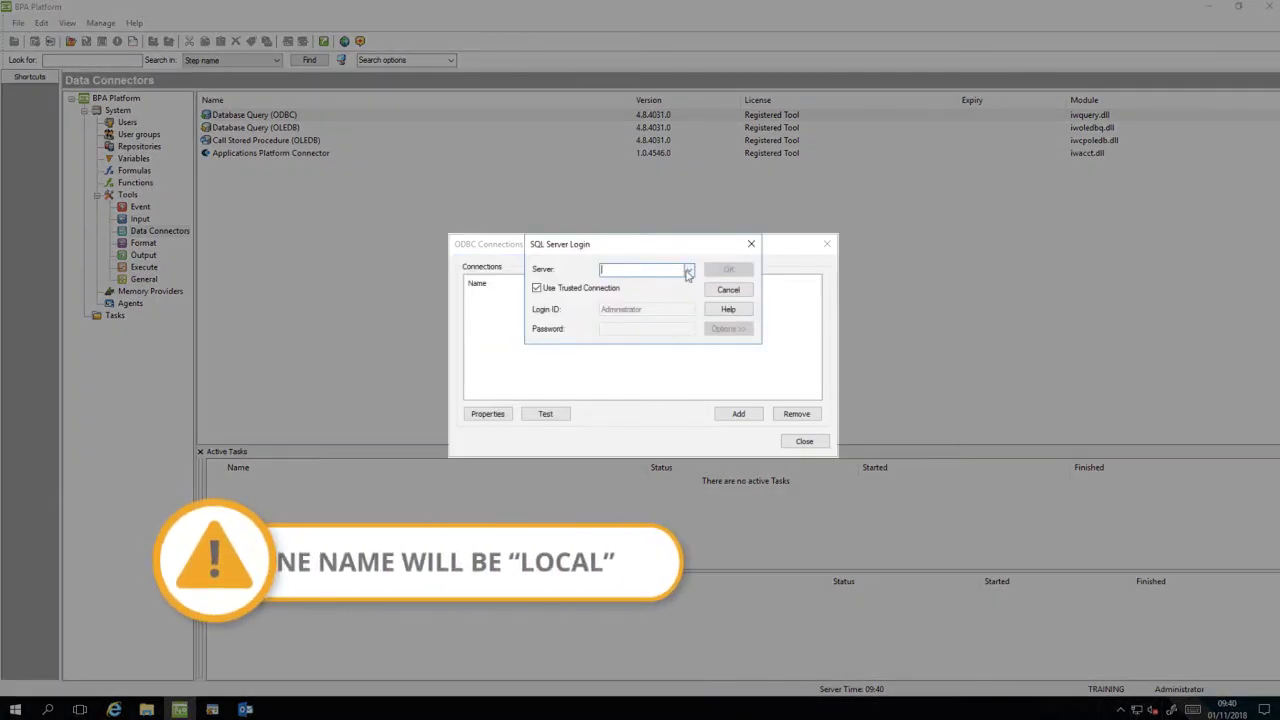
click(688, 271)
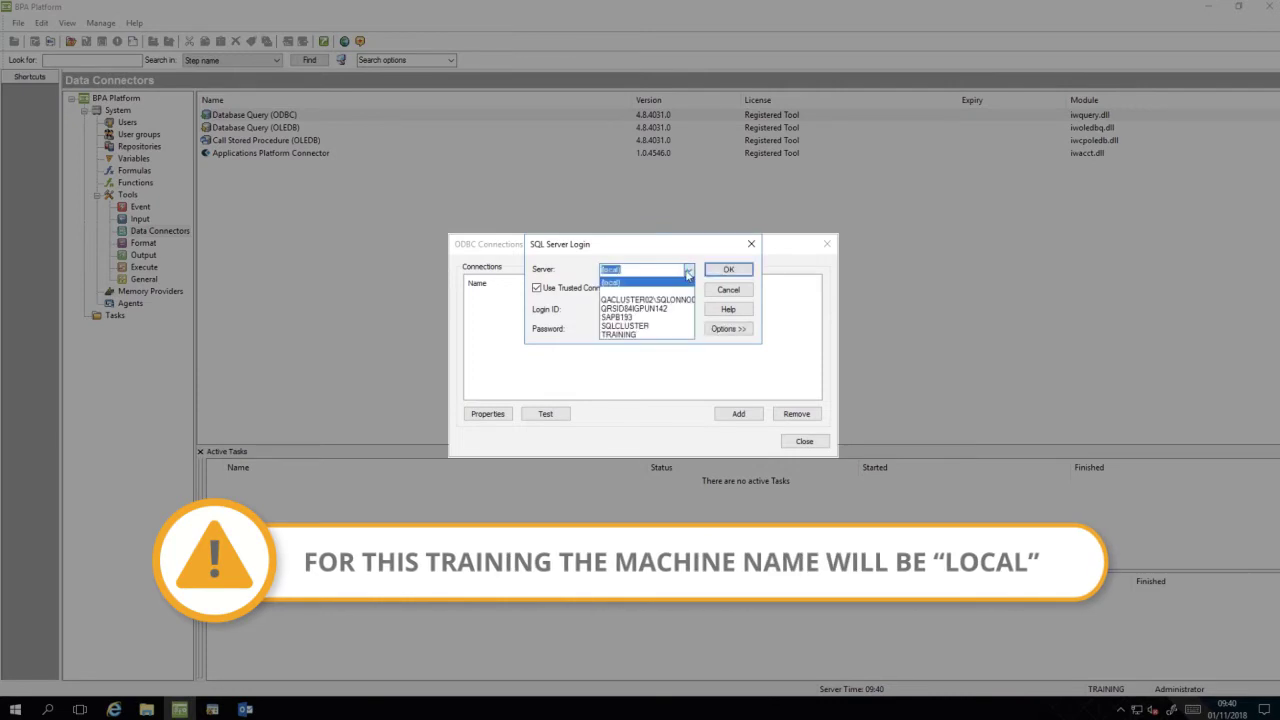
click(687, 284)
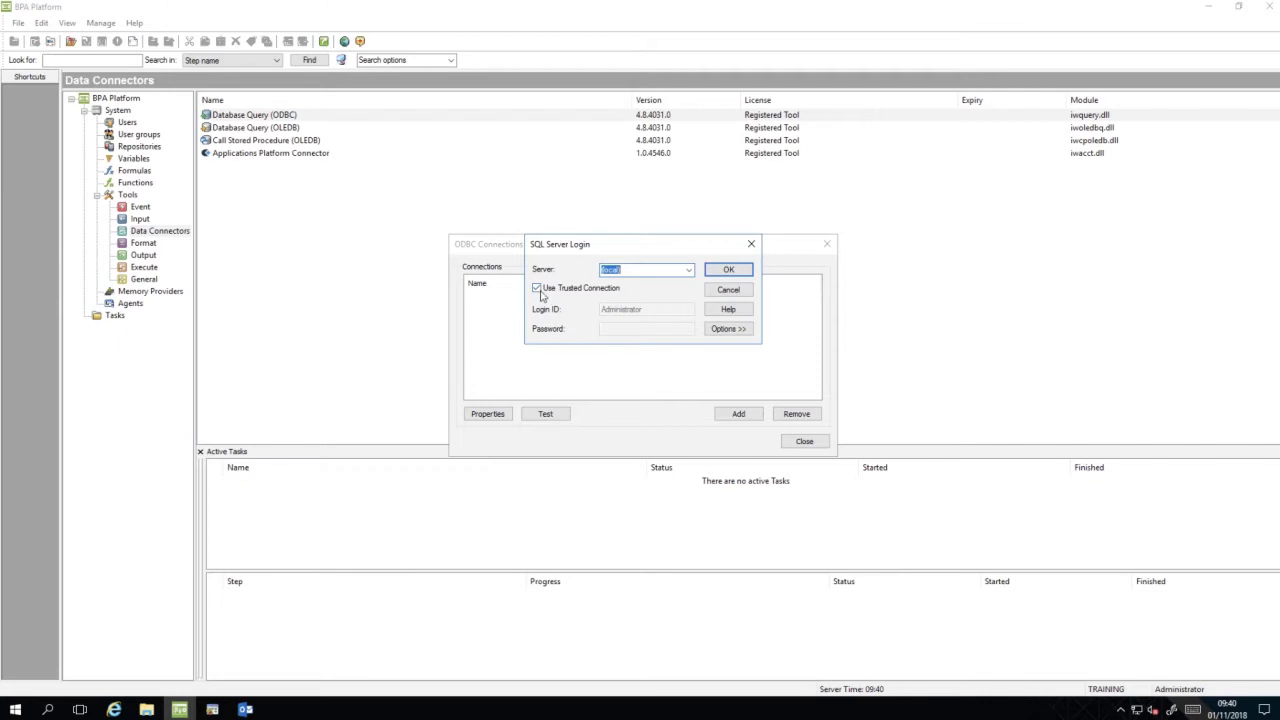
click(537, 289)
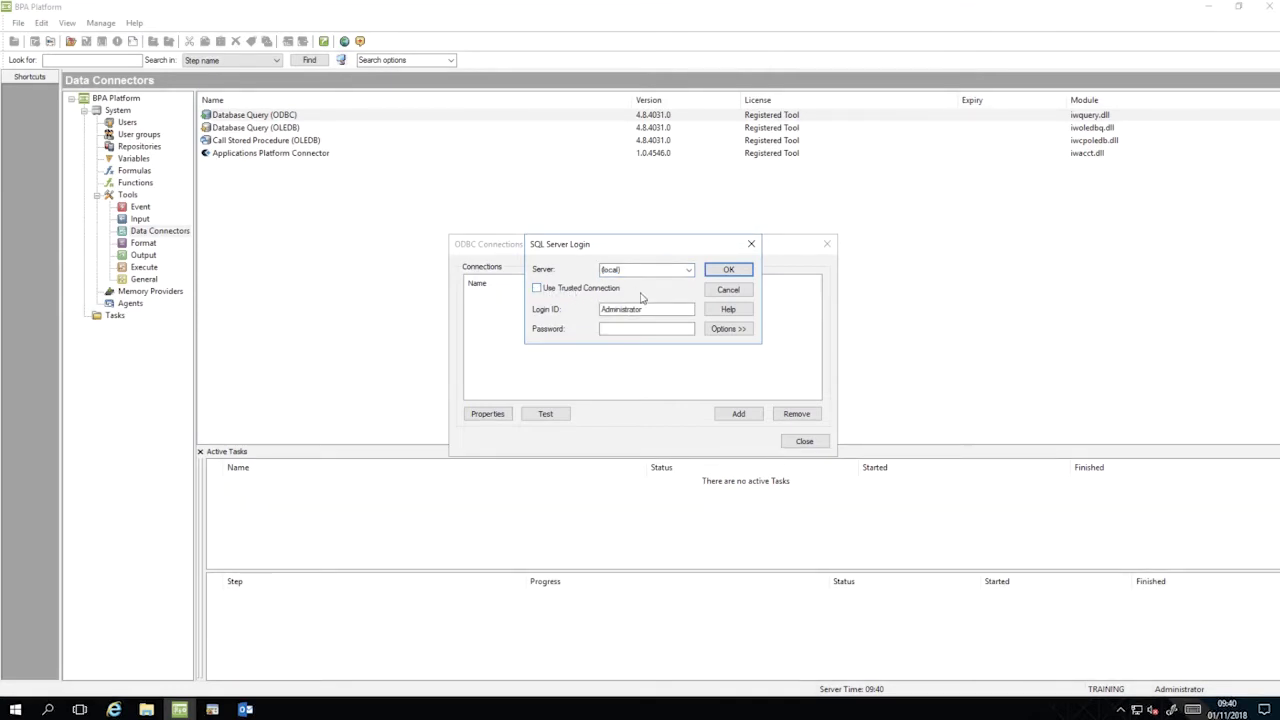
Enter the training login ID and password, and select BPAPlatformTrainingDB as the database.
double_click(655, 310)
text(b)
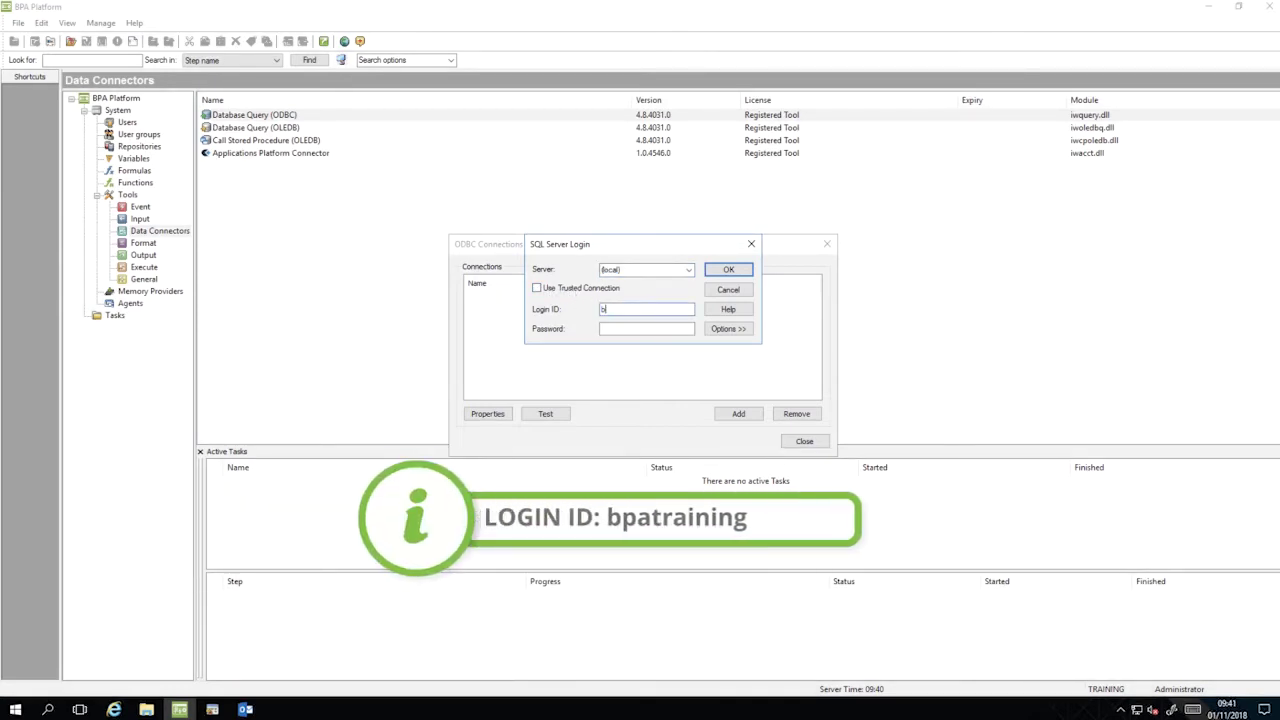
text(patraining)
click(624, 328)
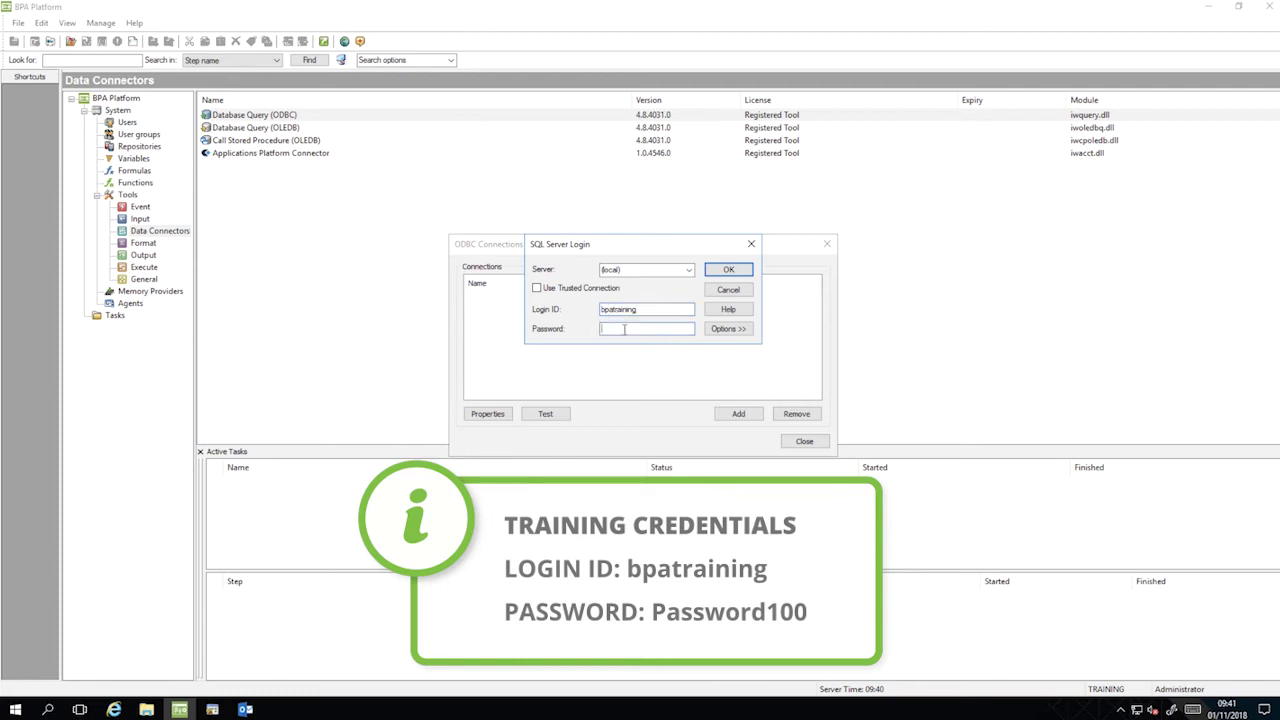
text(Password100)
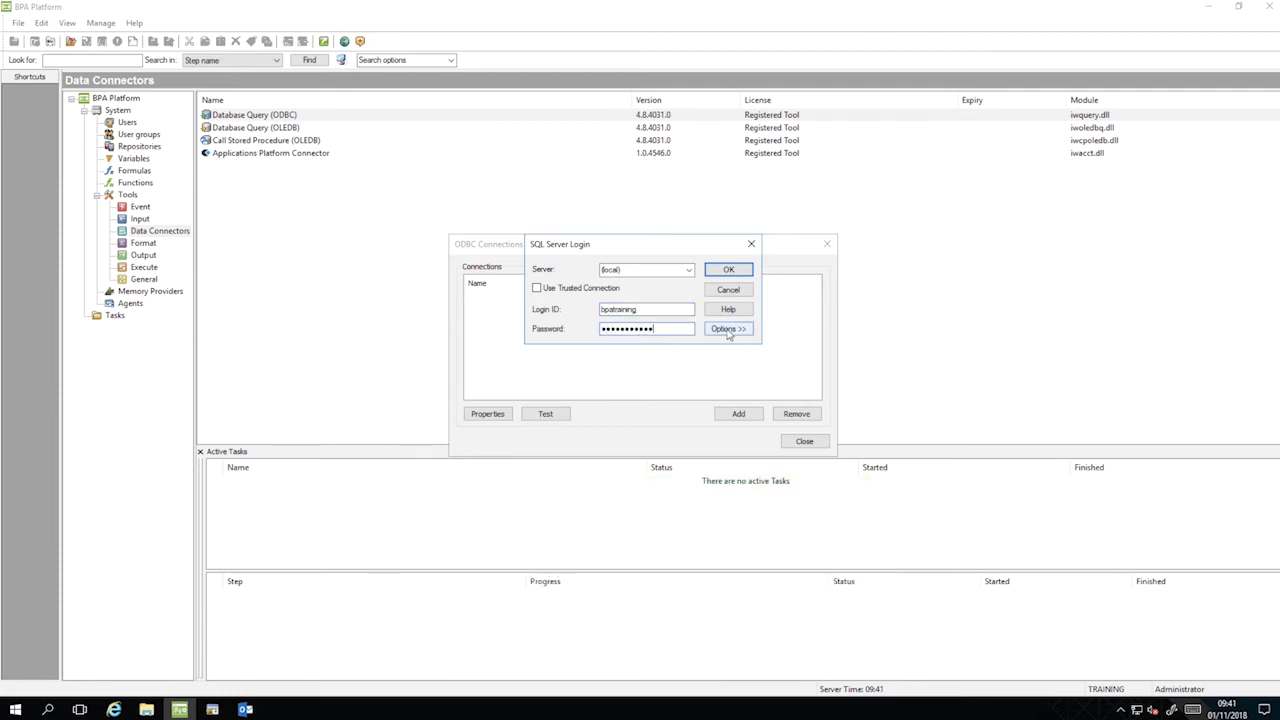
click(727, 330)
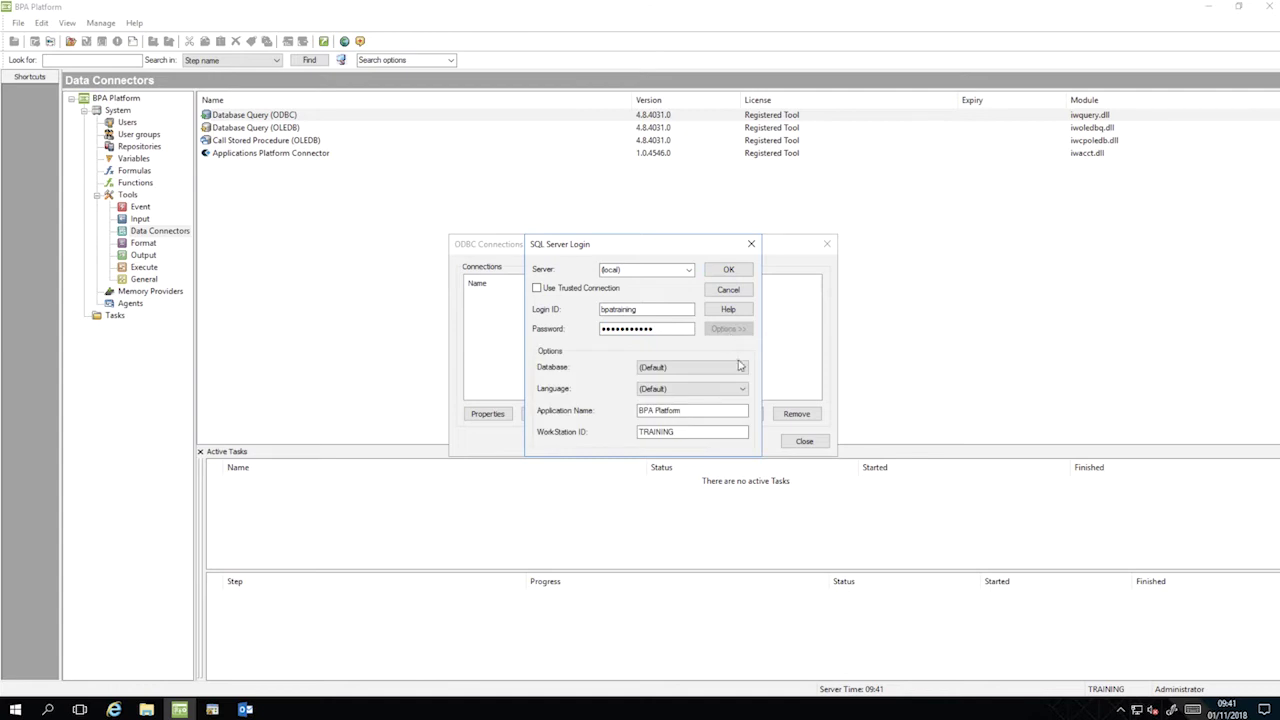
click(741, 368)
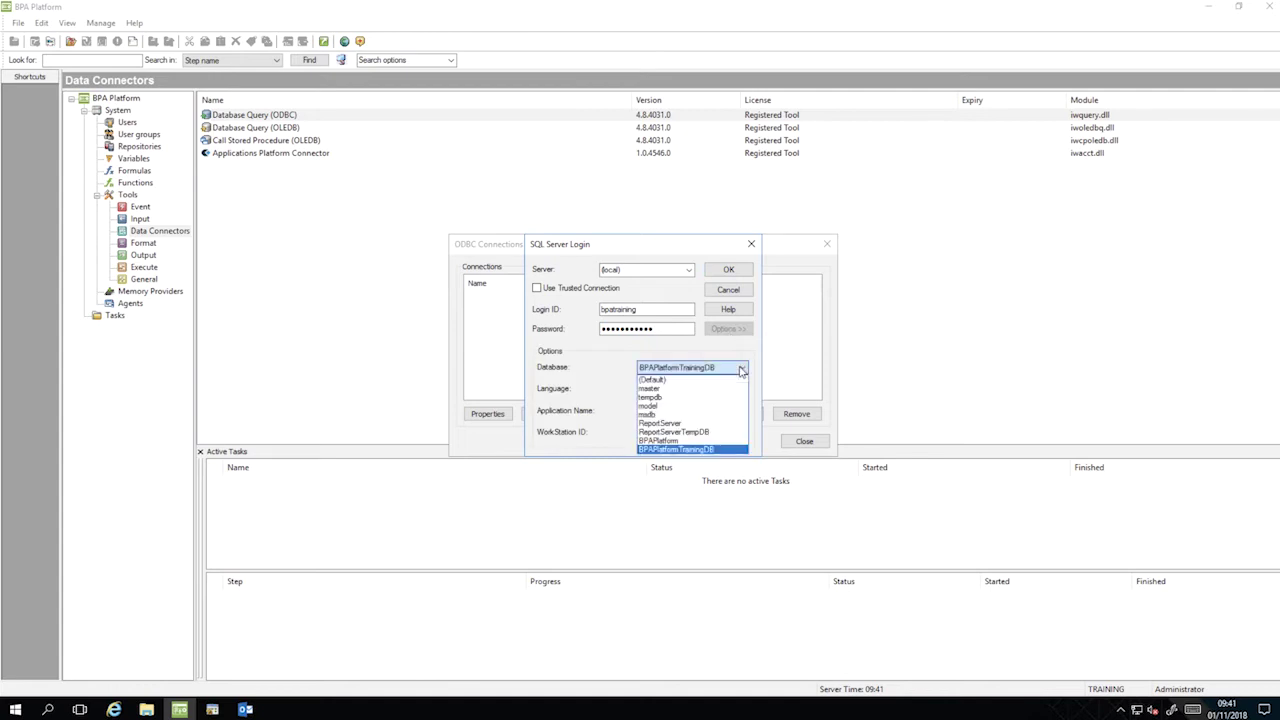
click(741, 450)
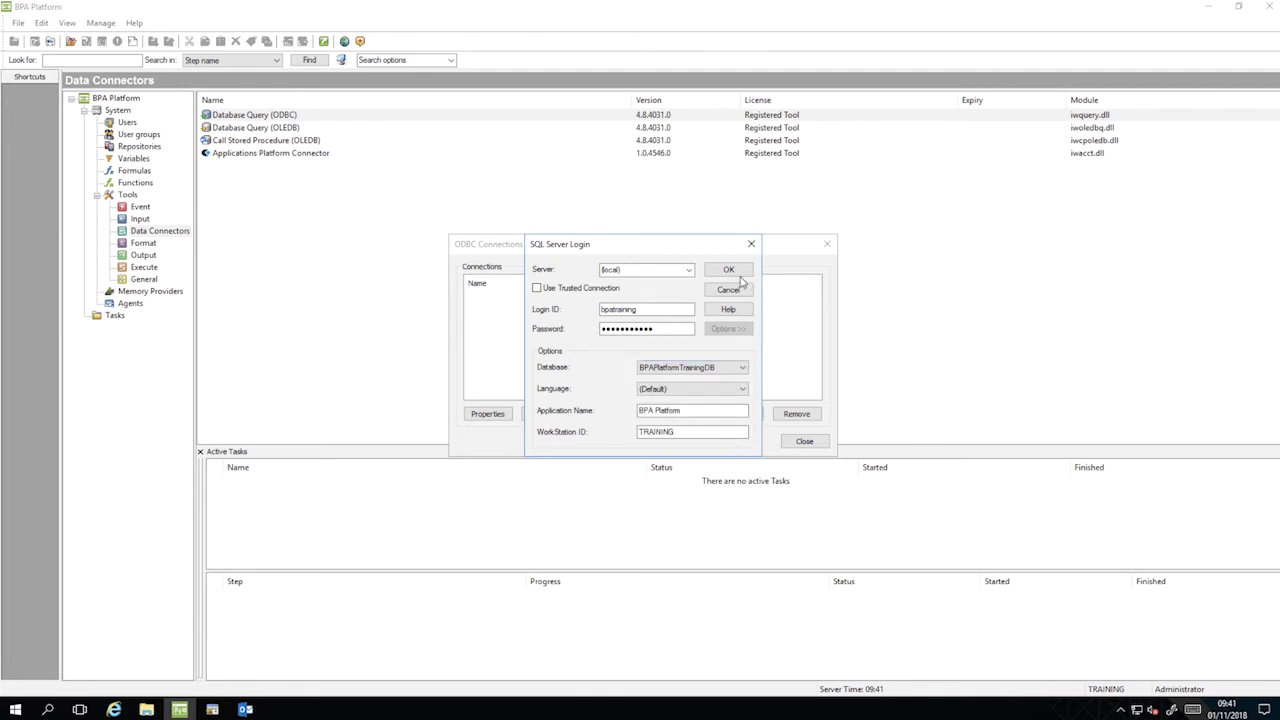
Log in and save the new connection as TrainingDBConnection.
click(726, 271)
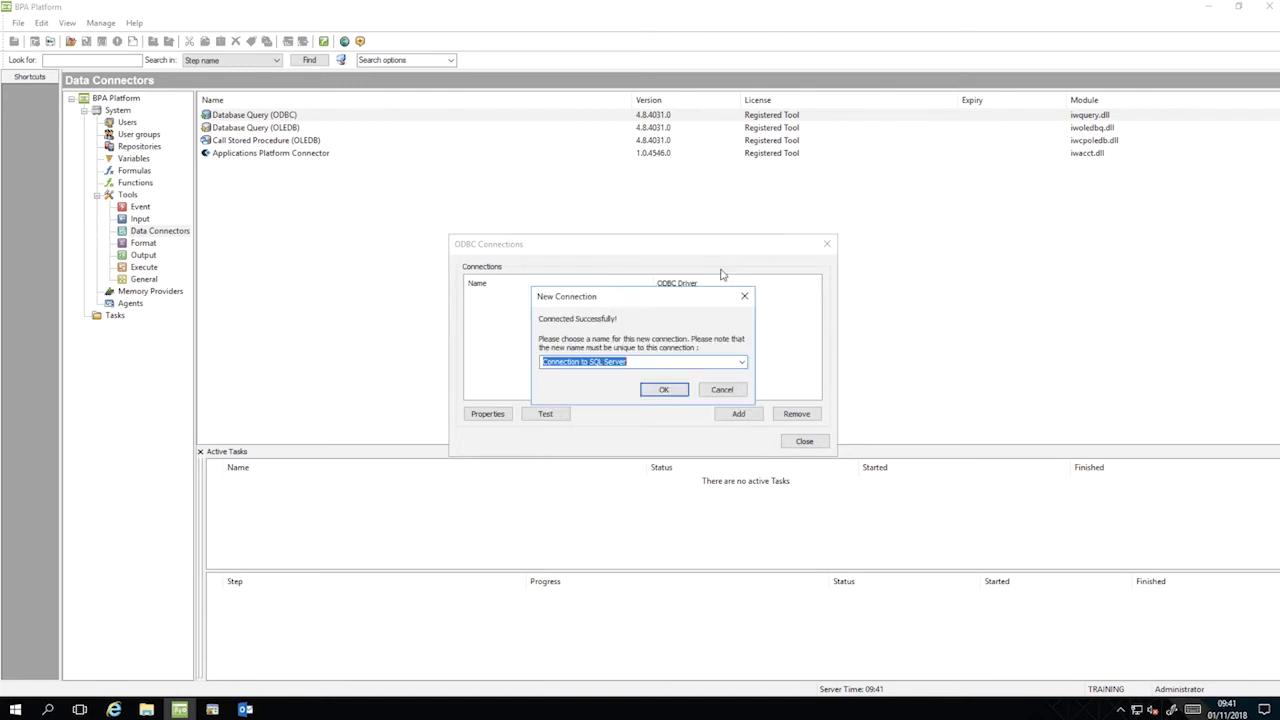
text(TrainingDBConnection)
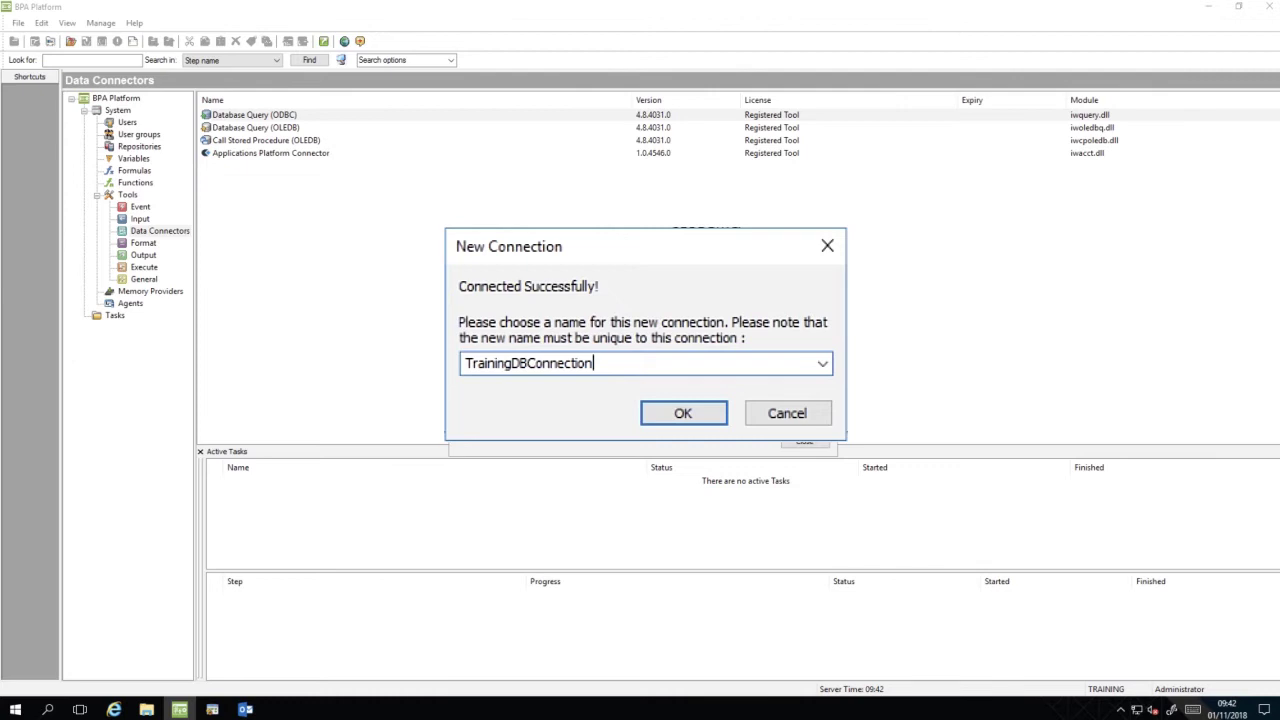
click(662, 390)
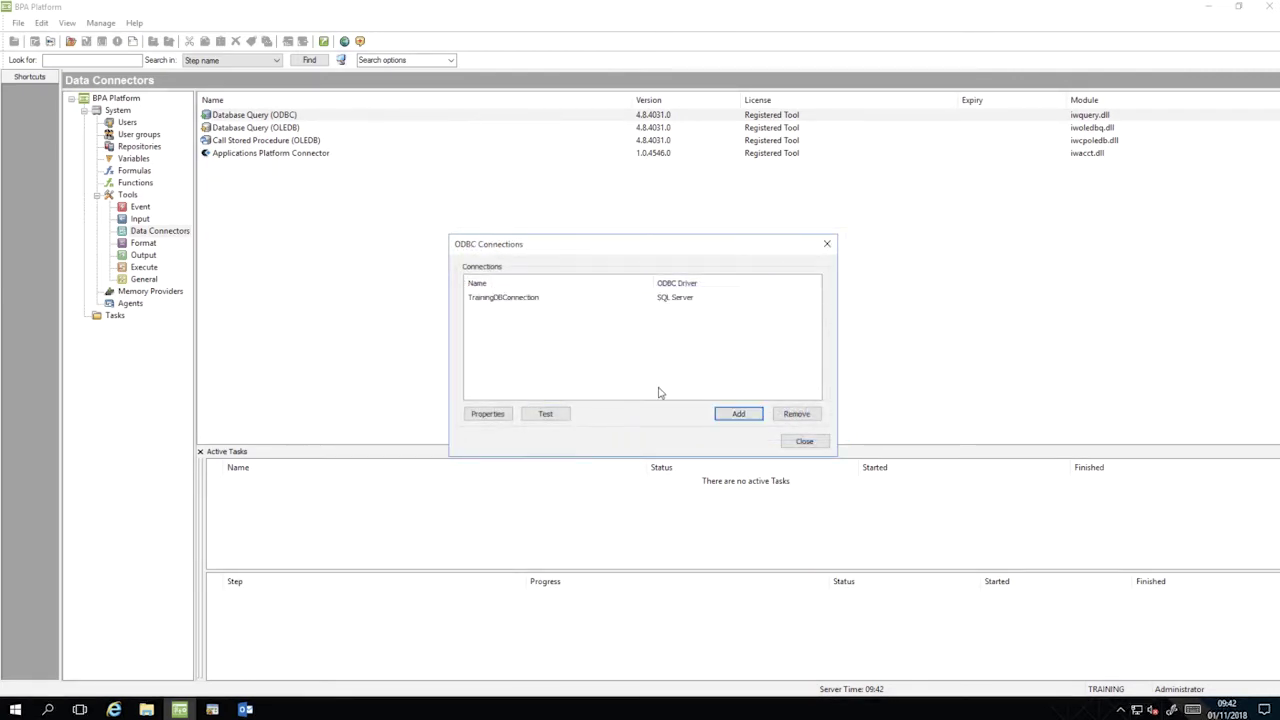
Test TrainingDBConnection and dismiss the successful connection message.
click(526, 300)
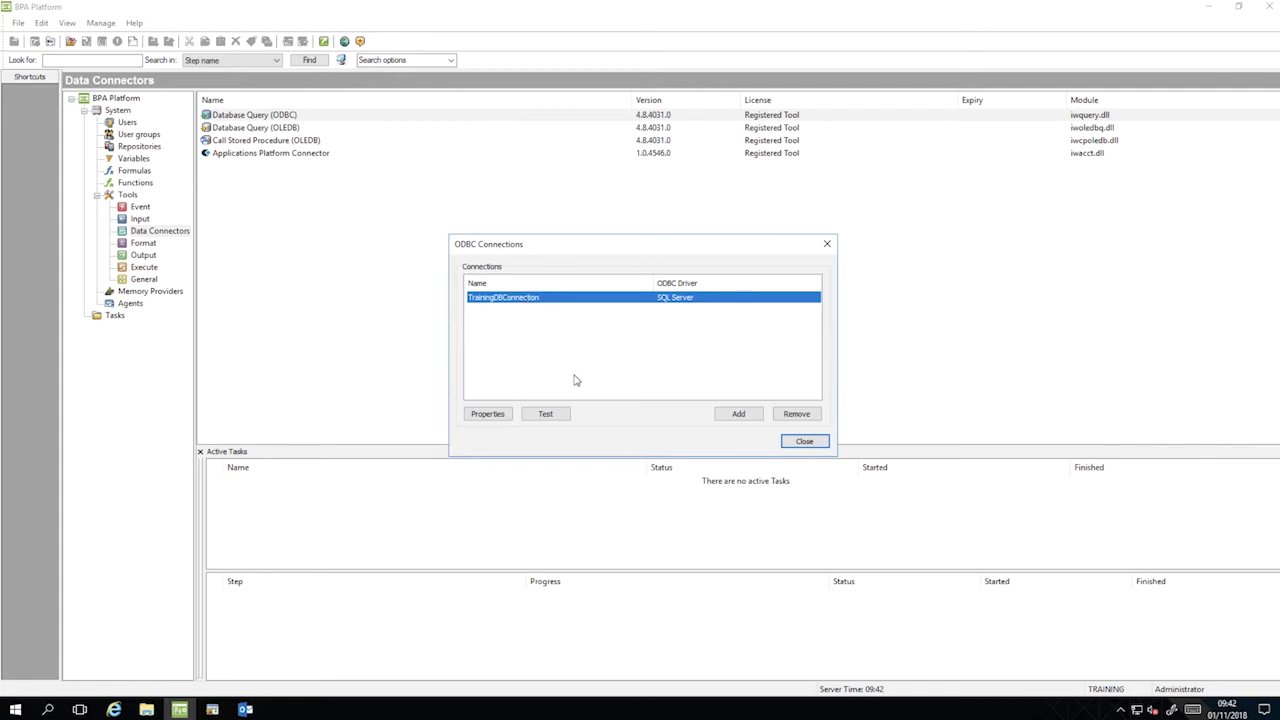
click(556, 416)
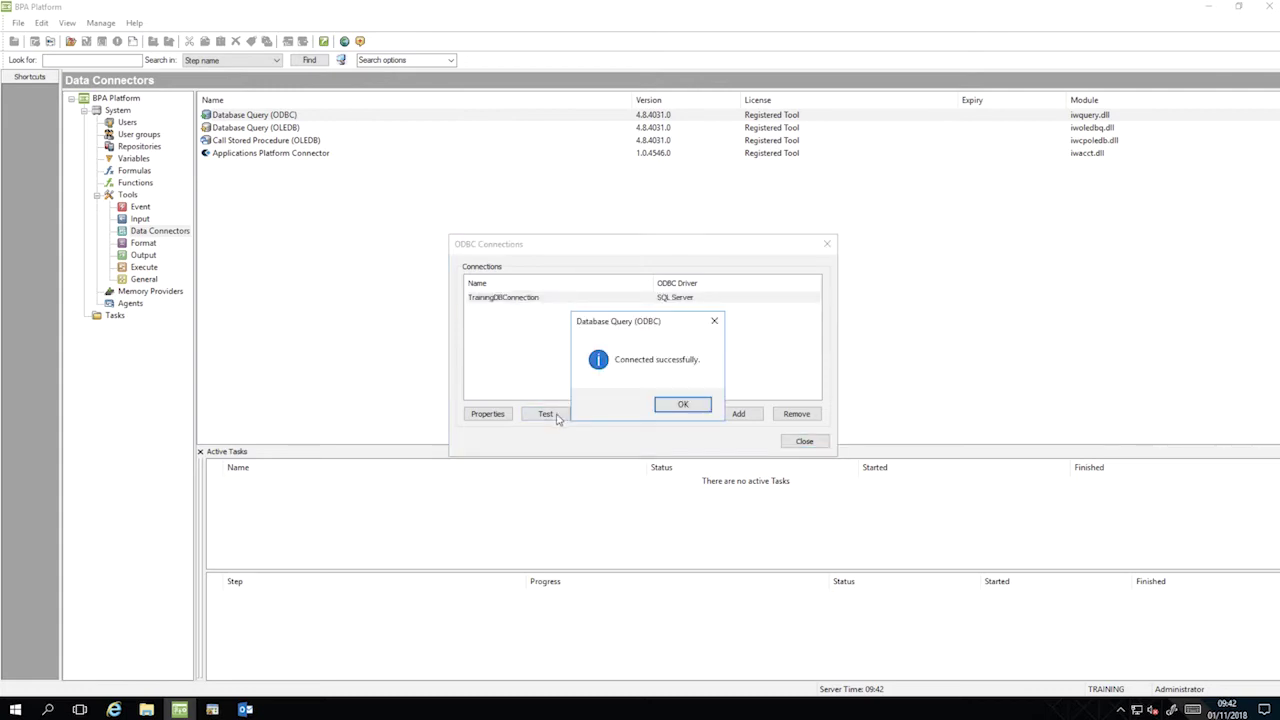
click(682, 406)
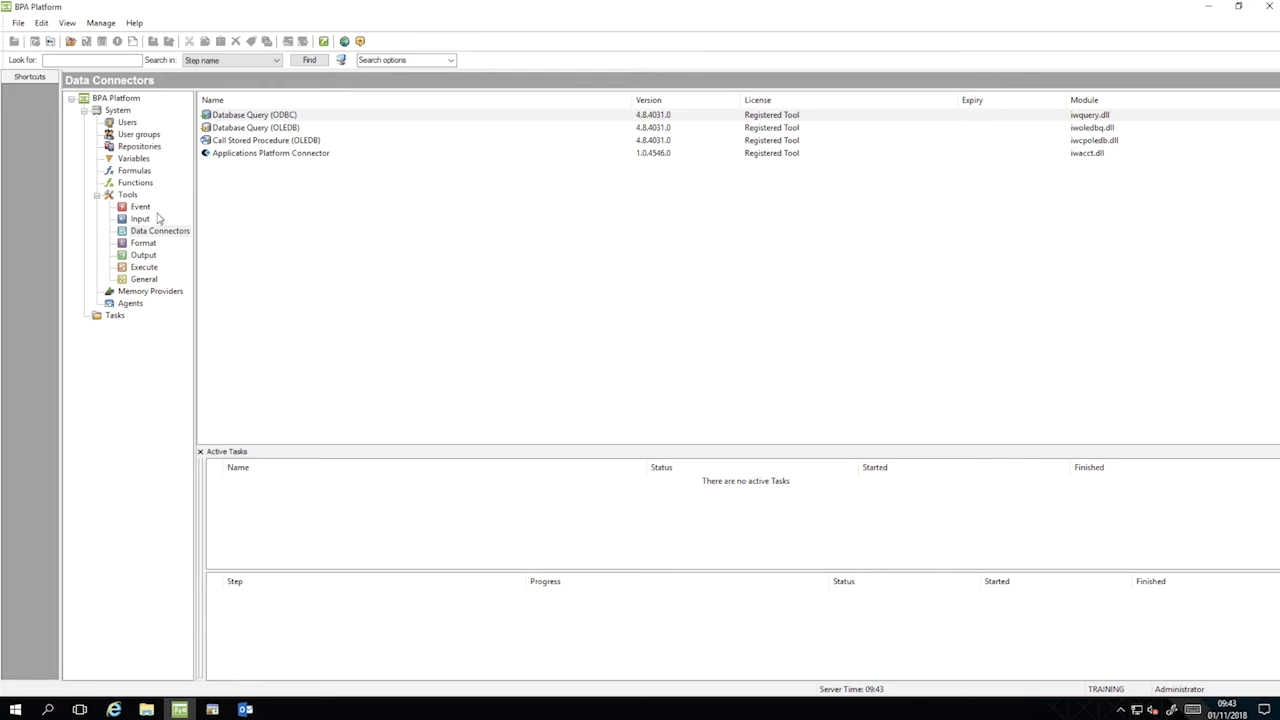
Open the Send Email (SMTP) settings under Output and set the server address to localhost.
click(146, 257)
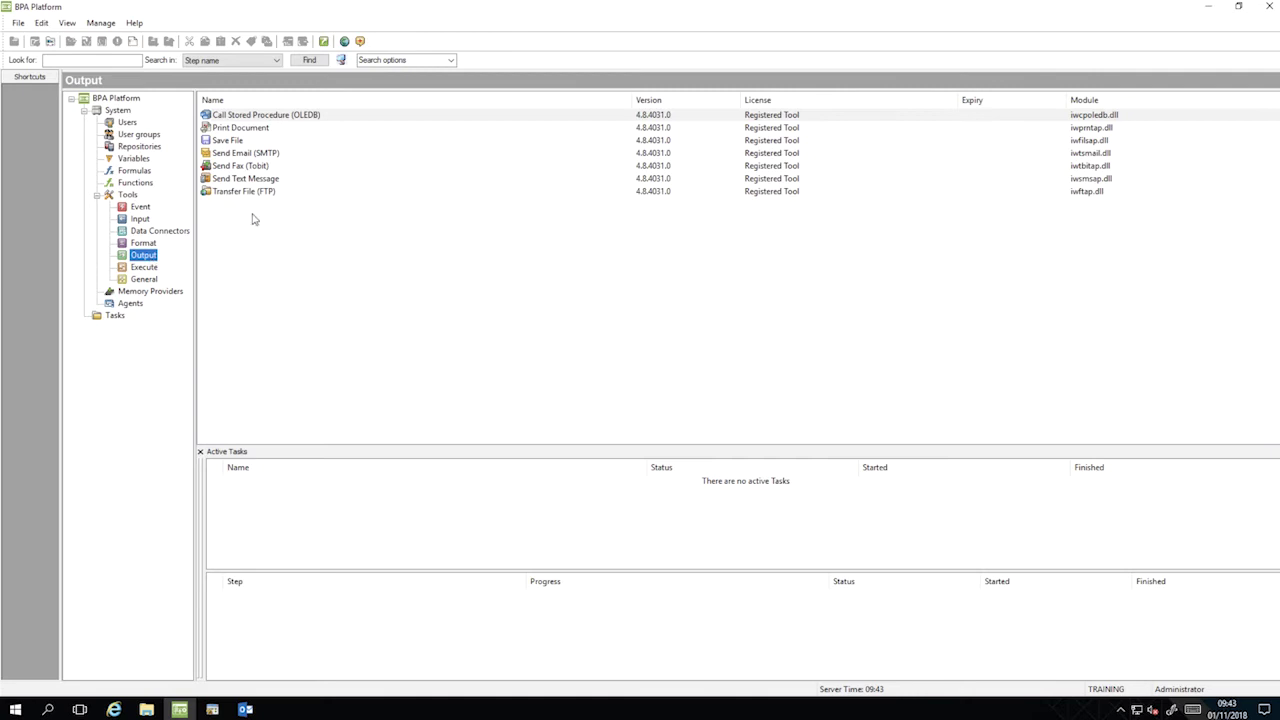
double_click(264, 154)
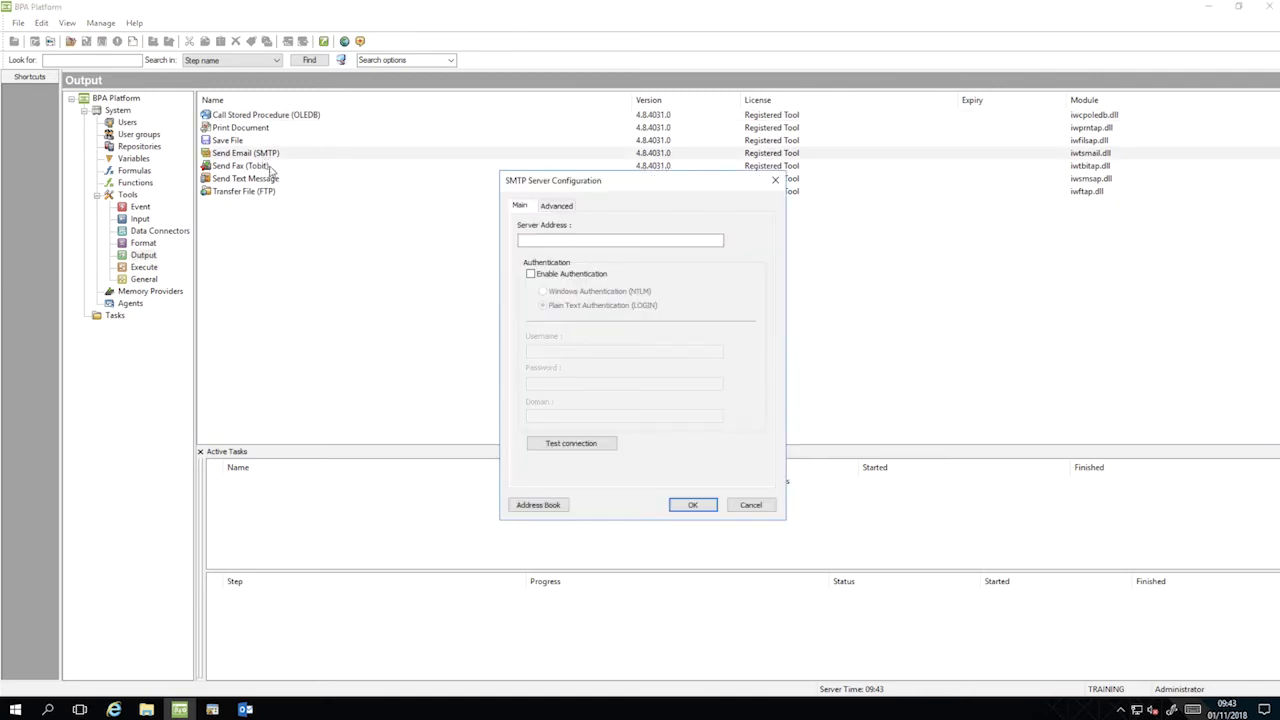
click(518, 241)
text(localhost)
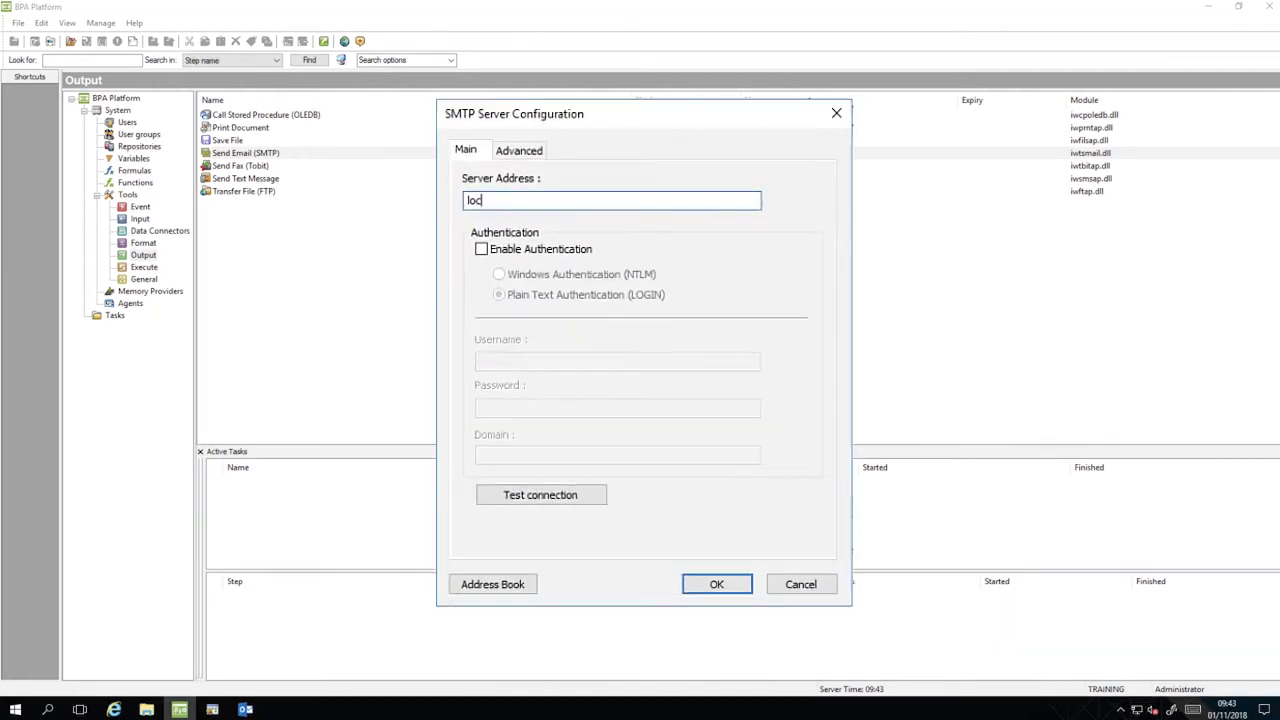
Set the SMTP port to 25 on the Advanced tab and test the mail server connection successfully.
click(521, 156)
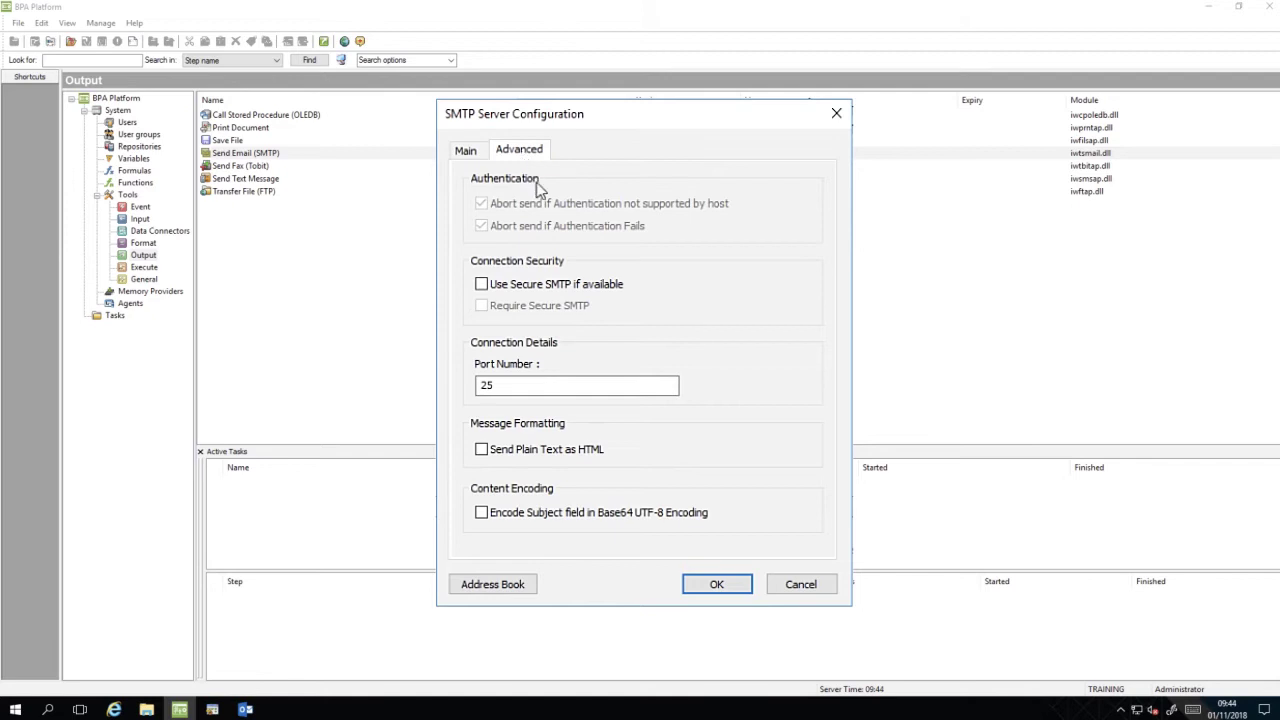
click(519, 385)
drag(519, 385, 472, 395)
text(25)
click(465, 156)
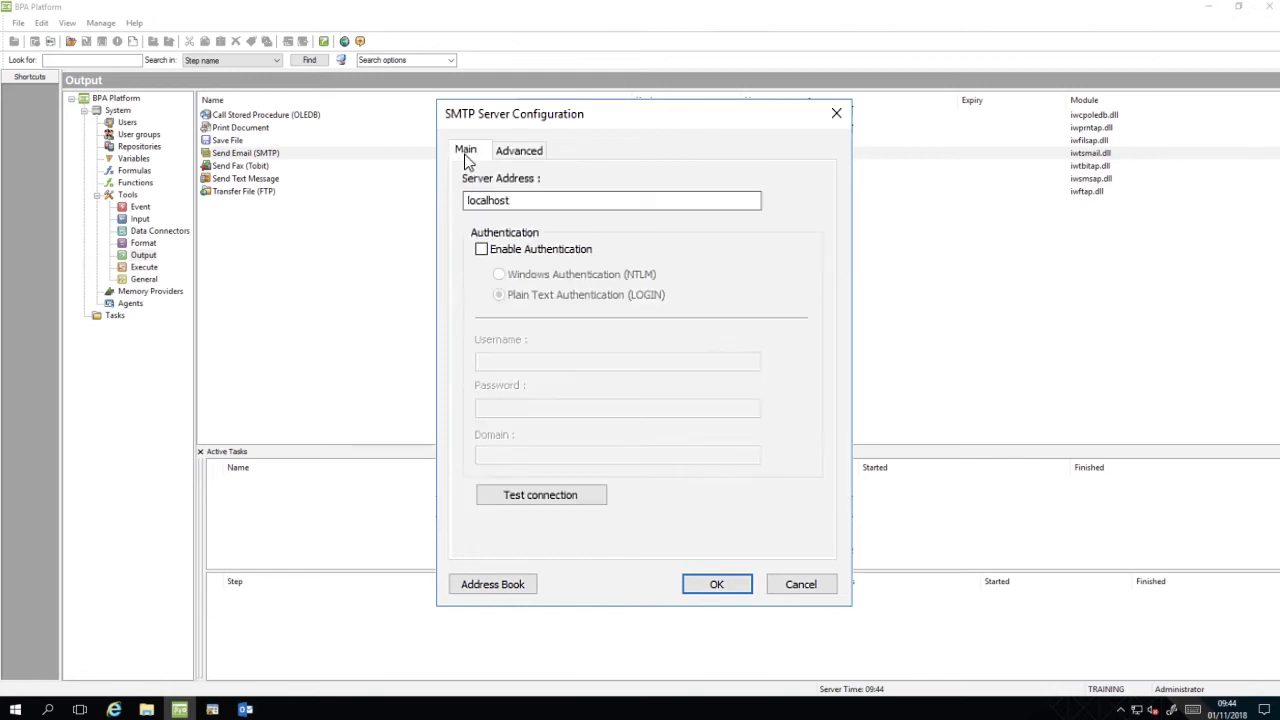
click(588, 499)
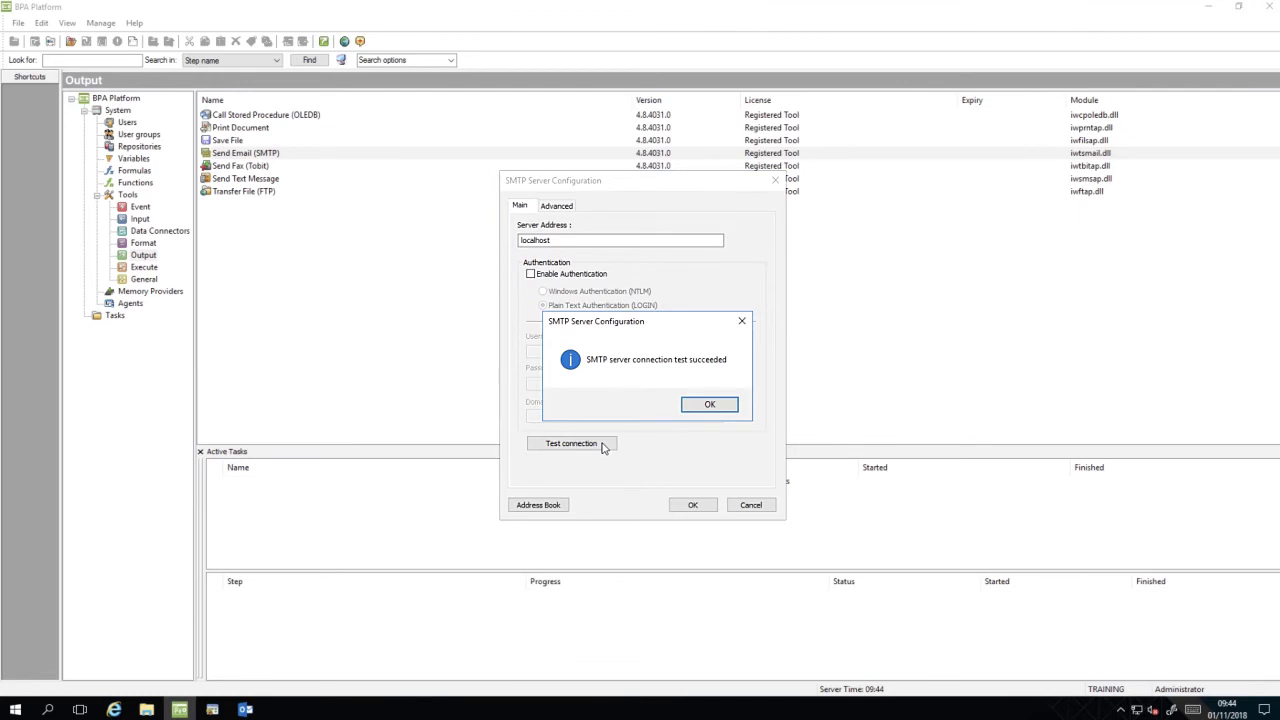
click(720, 406)
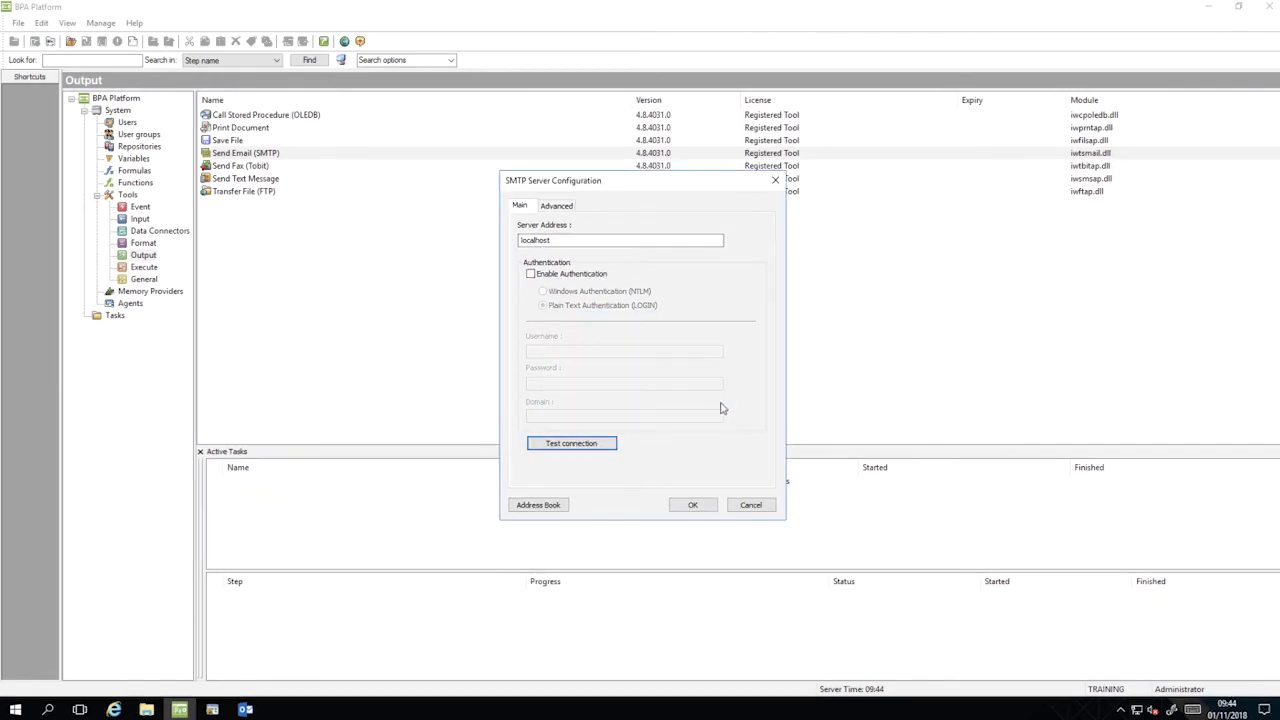
In the address book, add a contact named Recipient with its e-mail address.
click(539, 505)
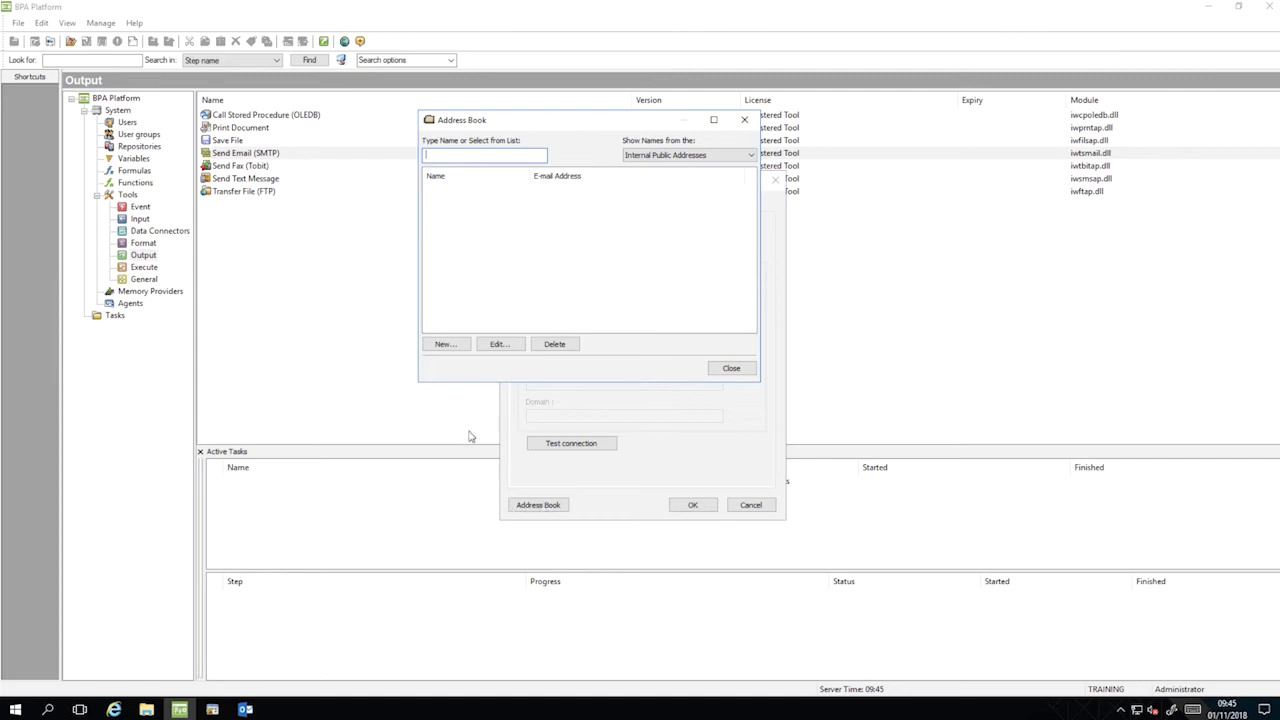
click(465, 346)
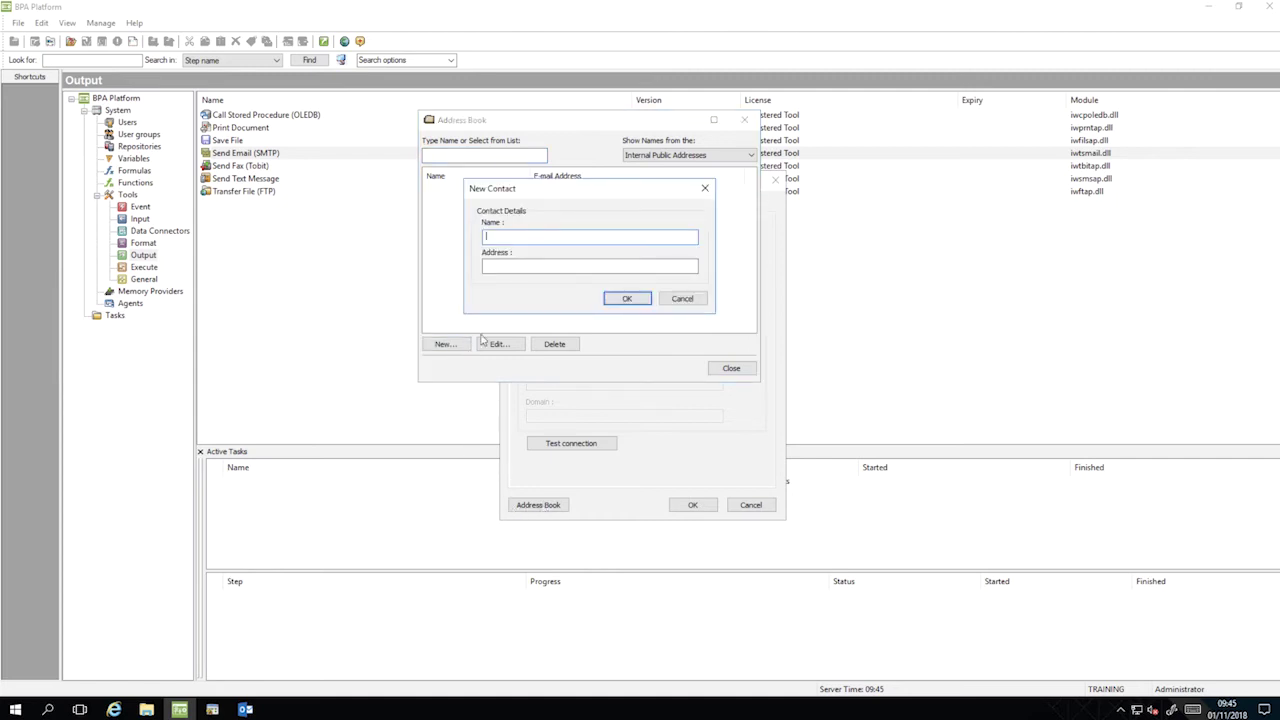
text(Recipient)
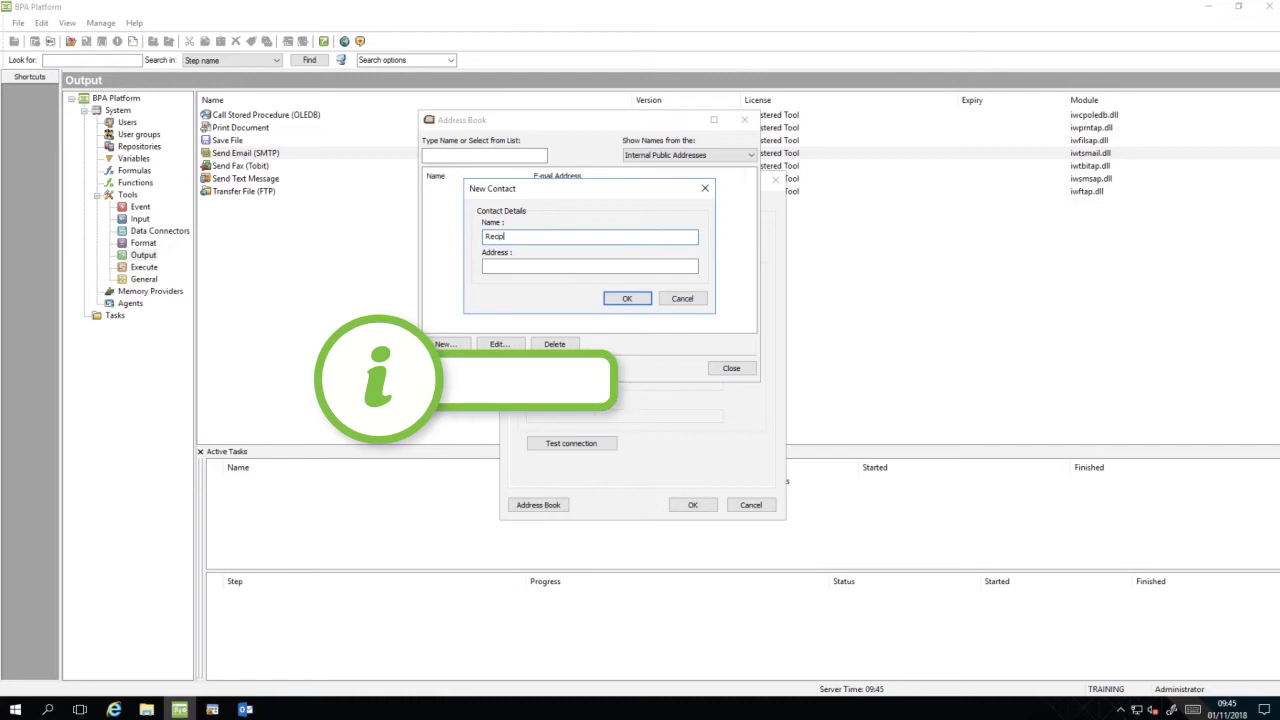
click(589, 265)
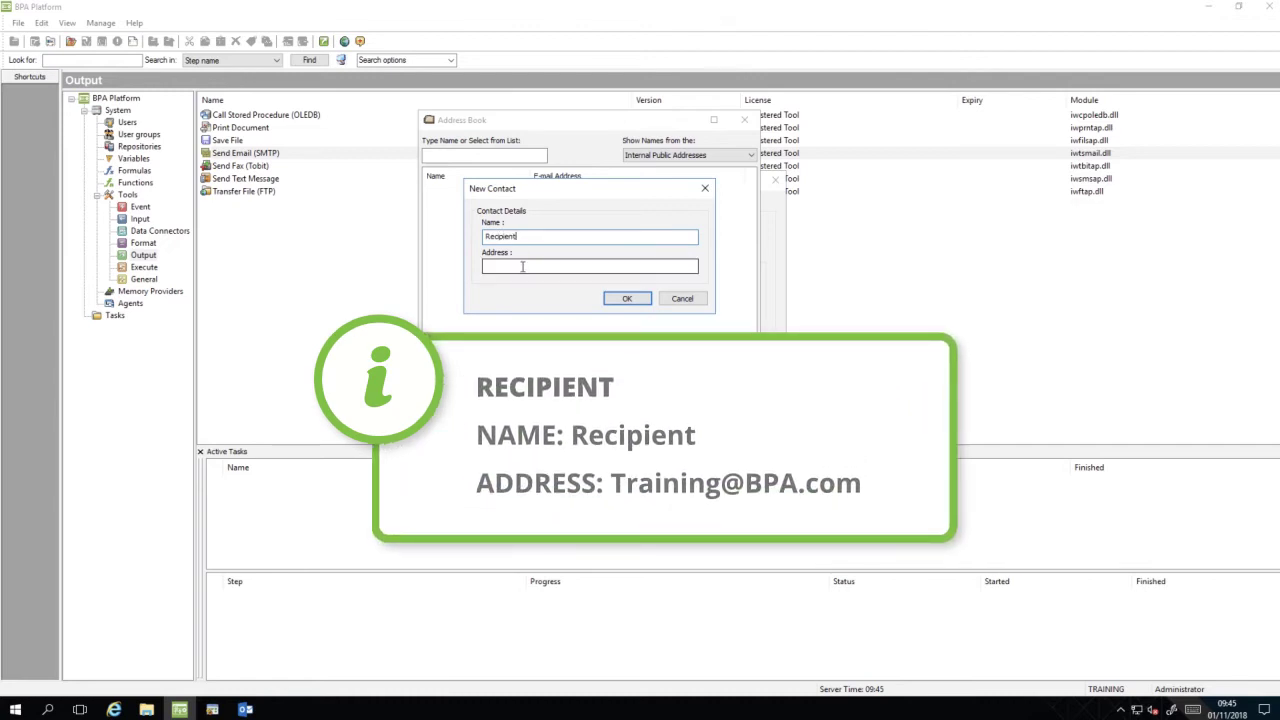
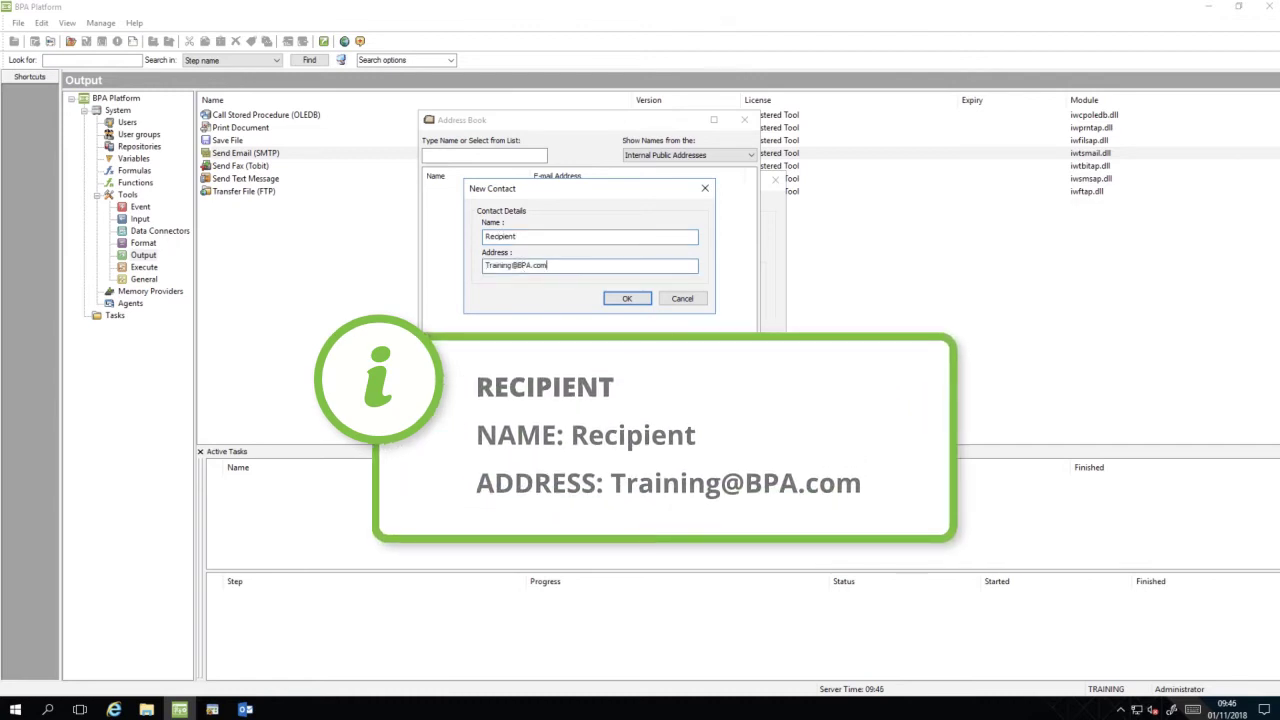
click(625, 299)
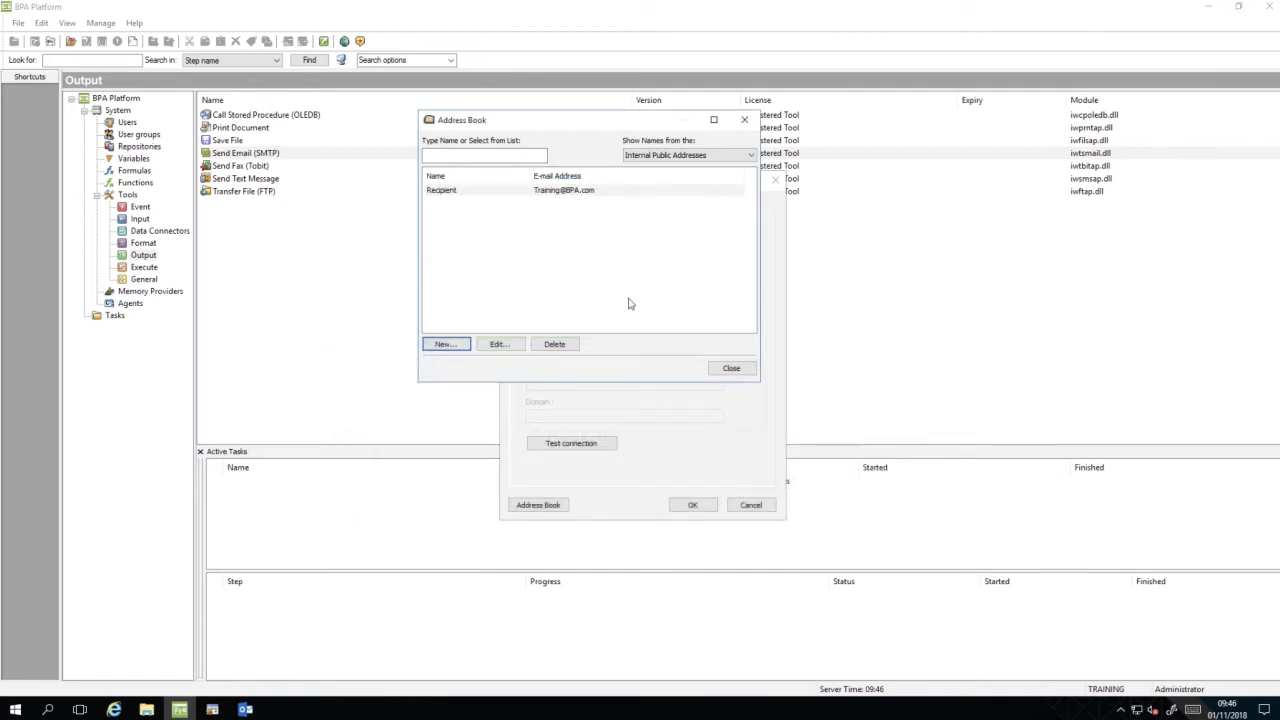
Add a second contact named Sender with the sender's e-mail address.
click(452, 345)
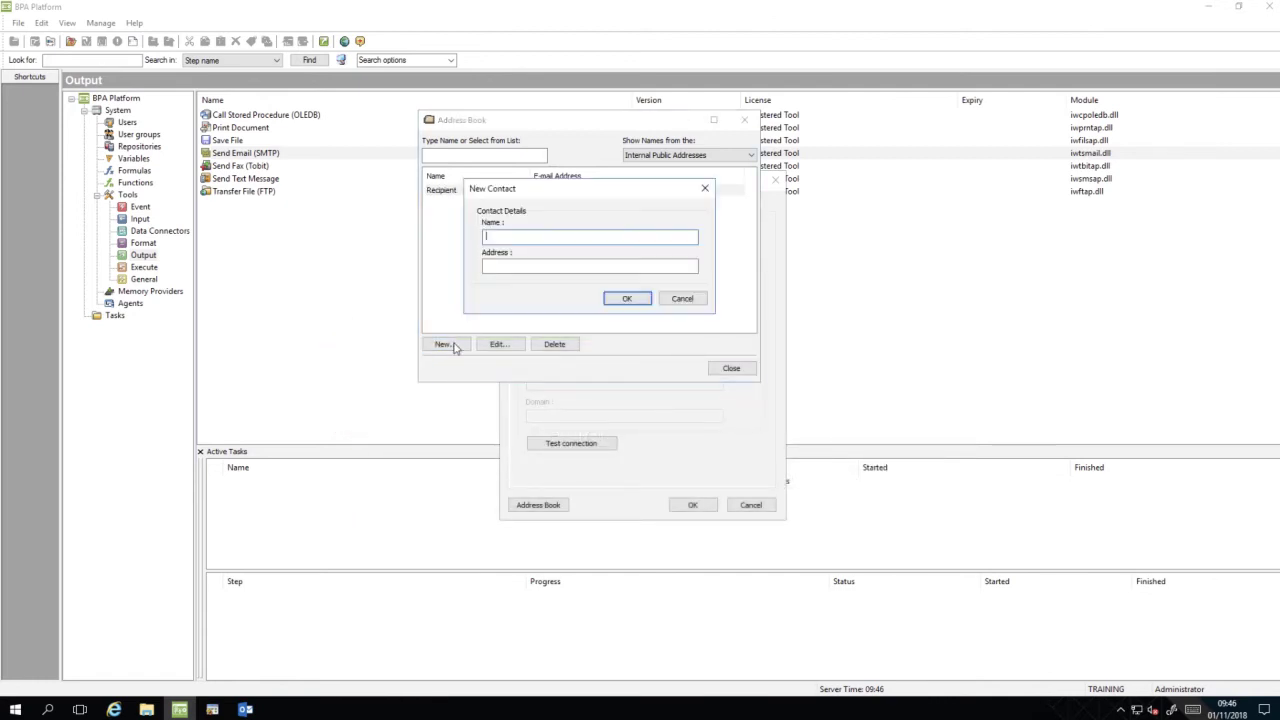
text(Sender)
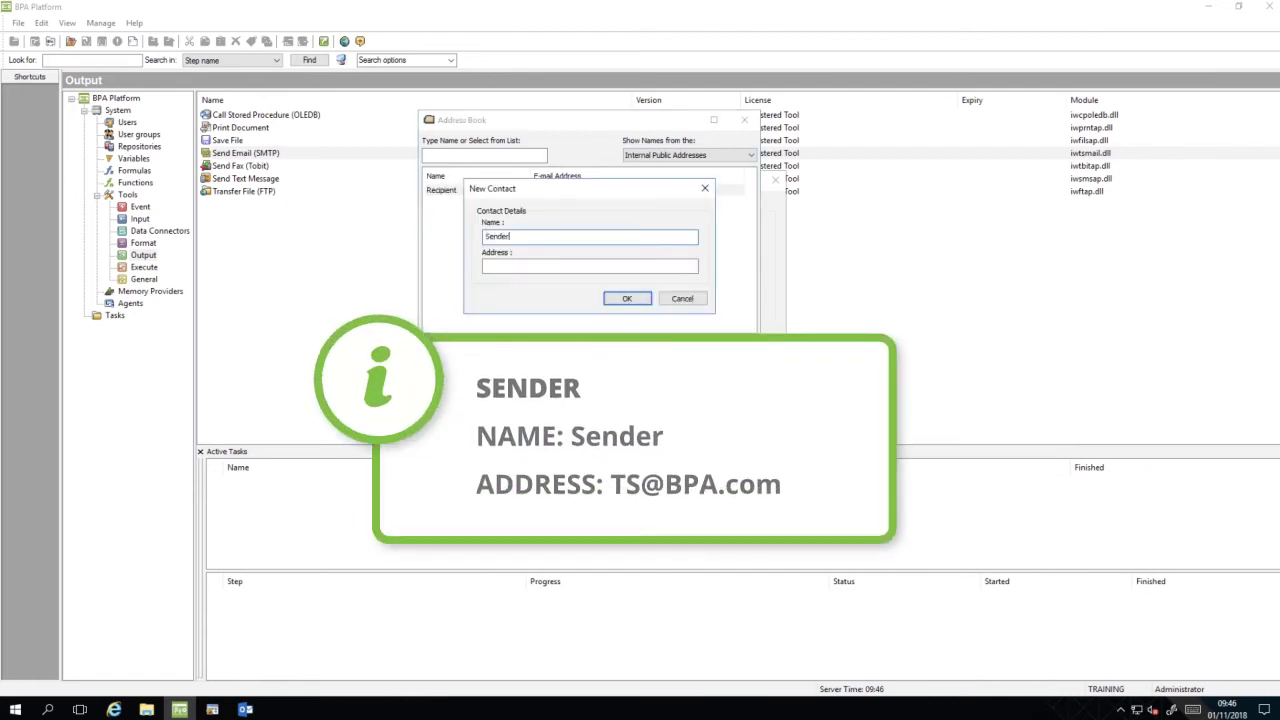
click(509, 267)
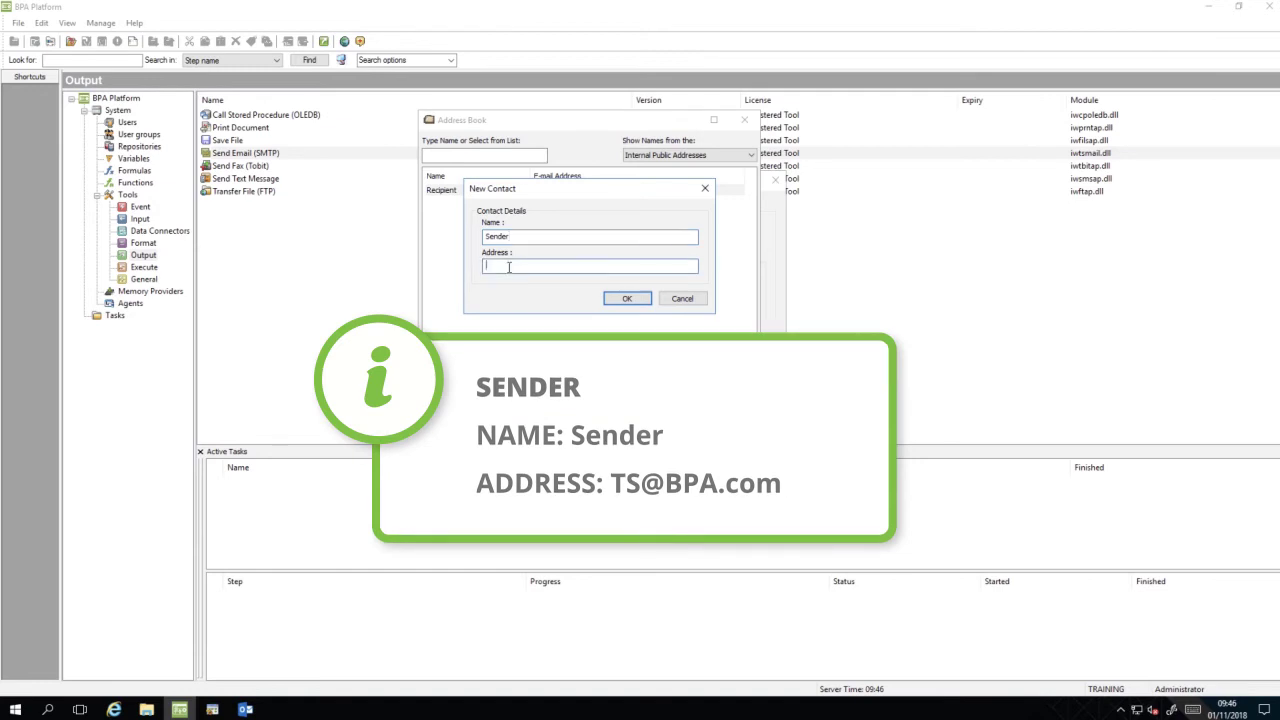
click(628, 299)
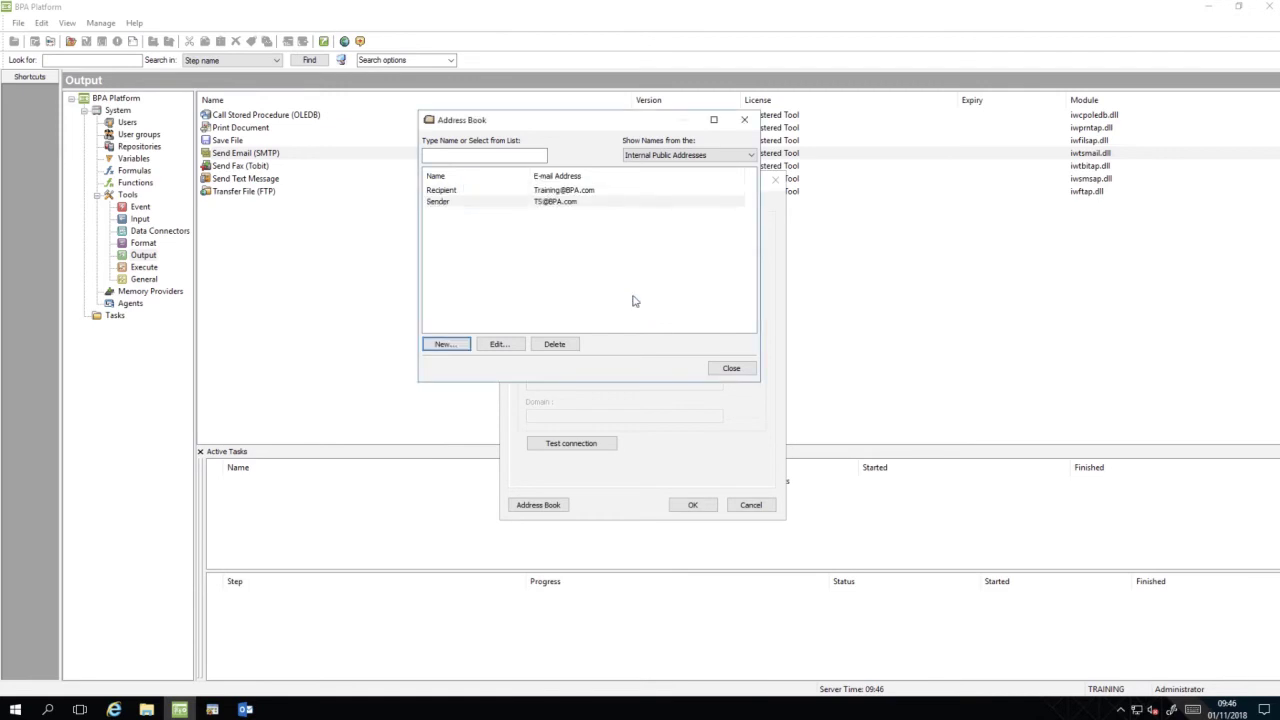
Close the Address Book and confirm the SMTP Server Configuration with OK.
click(731, 369)
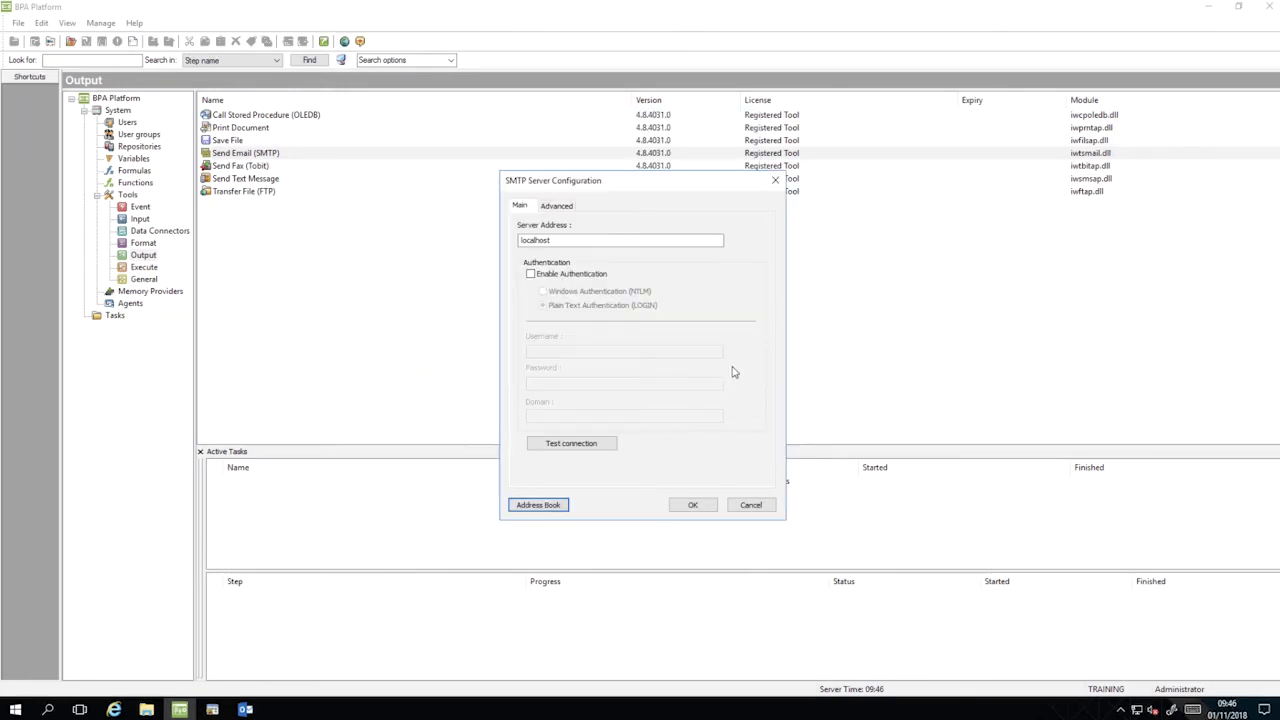
click(693, 505)
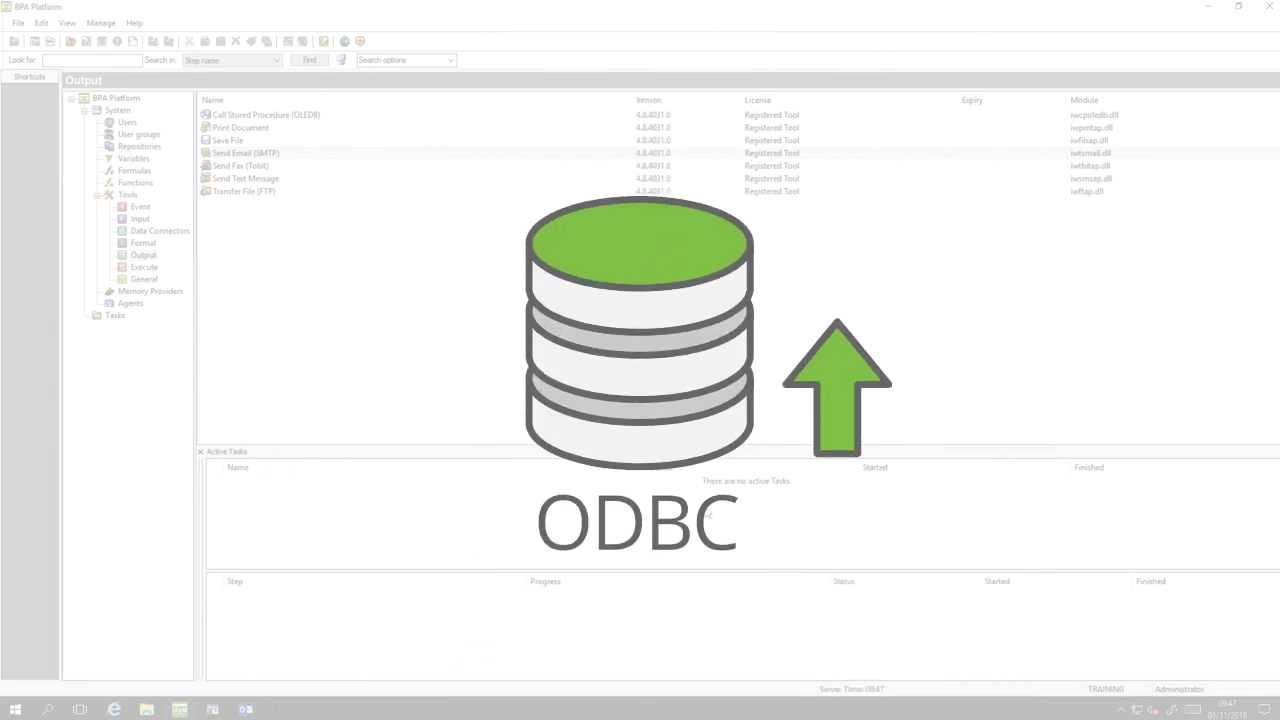
Create a task 'Customers over their credit limit' described as 'Crystal Report, showing customers who are over their credit limit'.
right_click(113, 318)
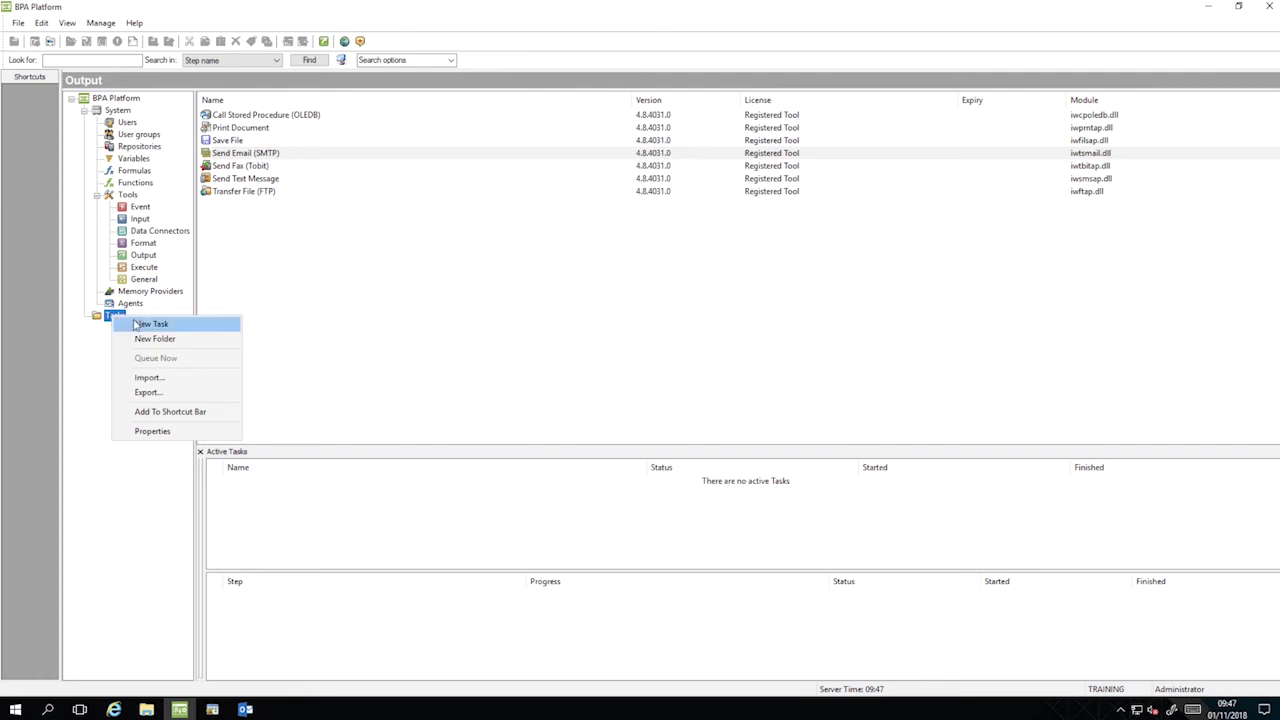
click(165, 324)
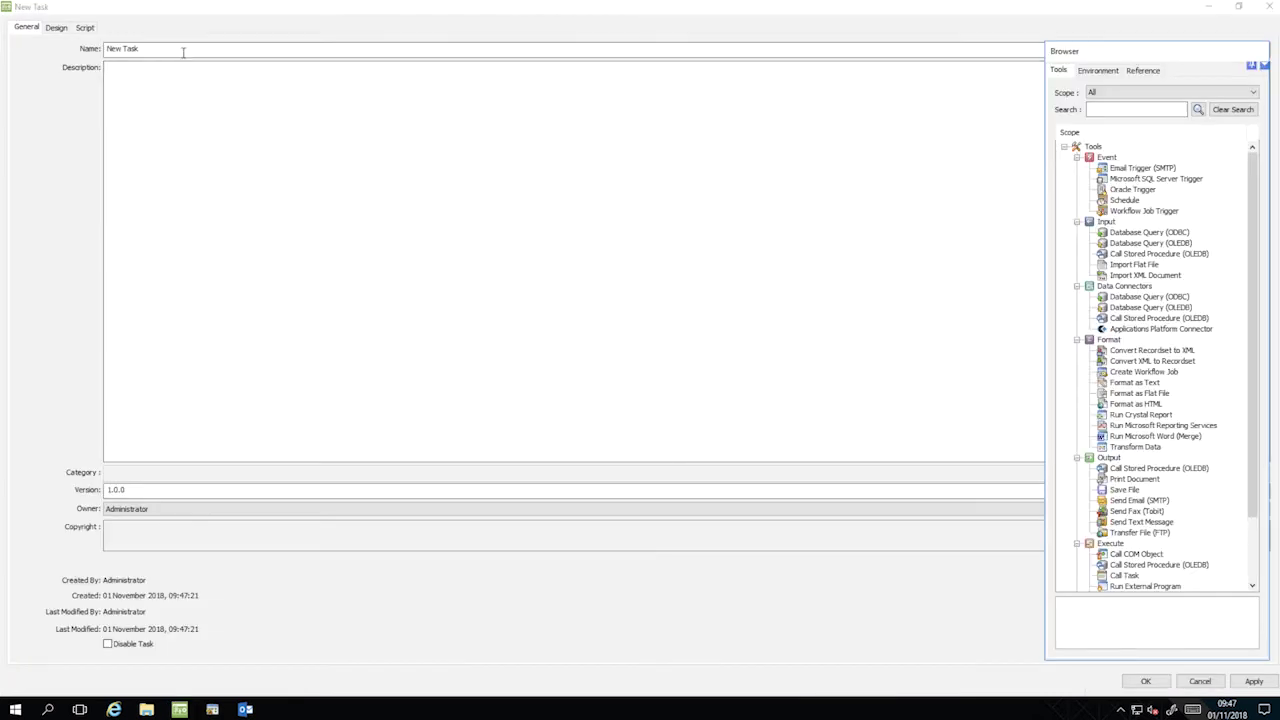
text(Customers over their credit limit)
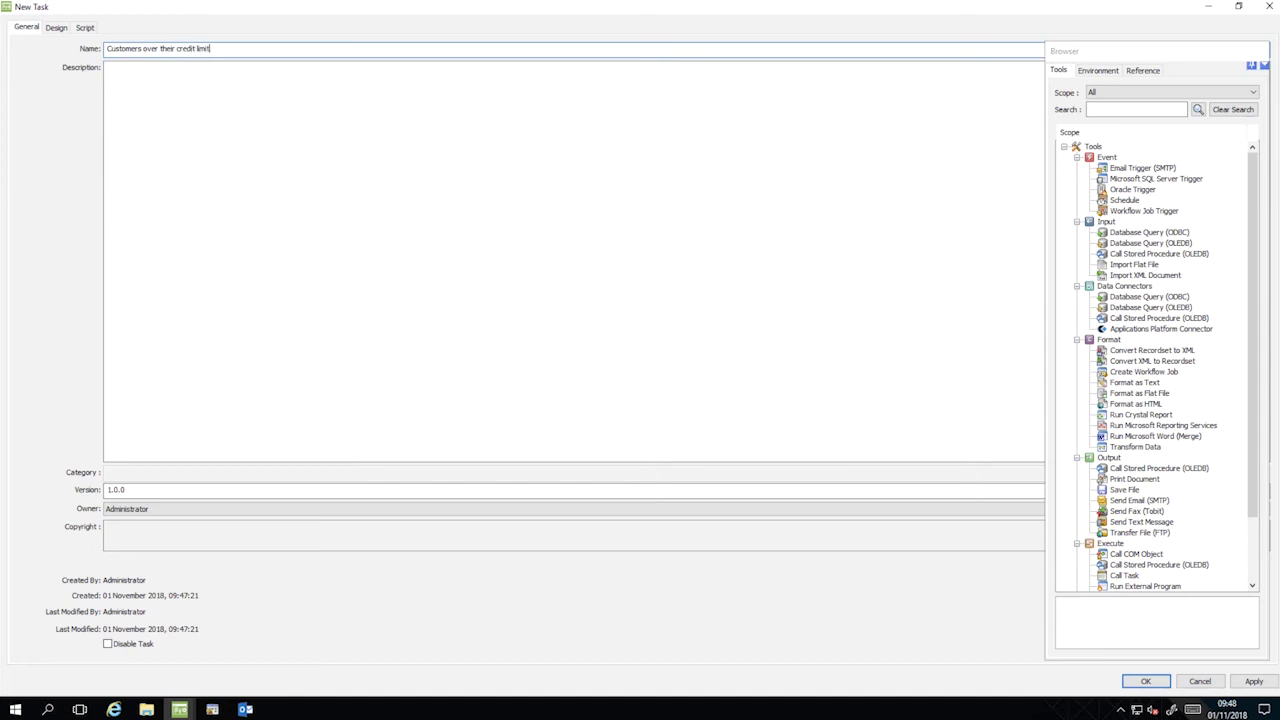
key(Tab)
text(Crystal Report, showing customers who are over t)
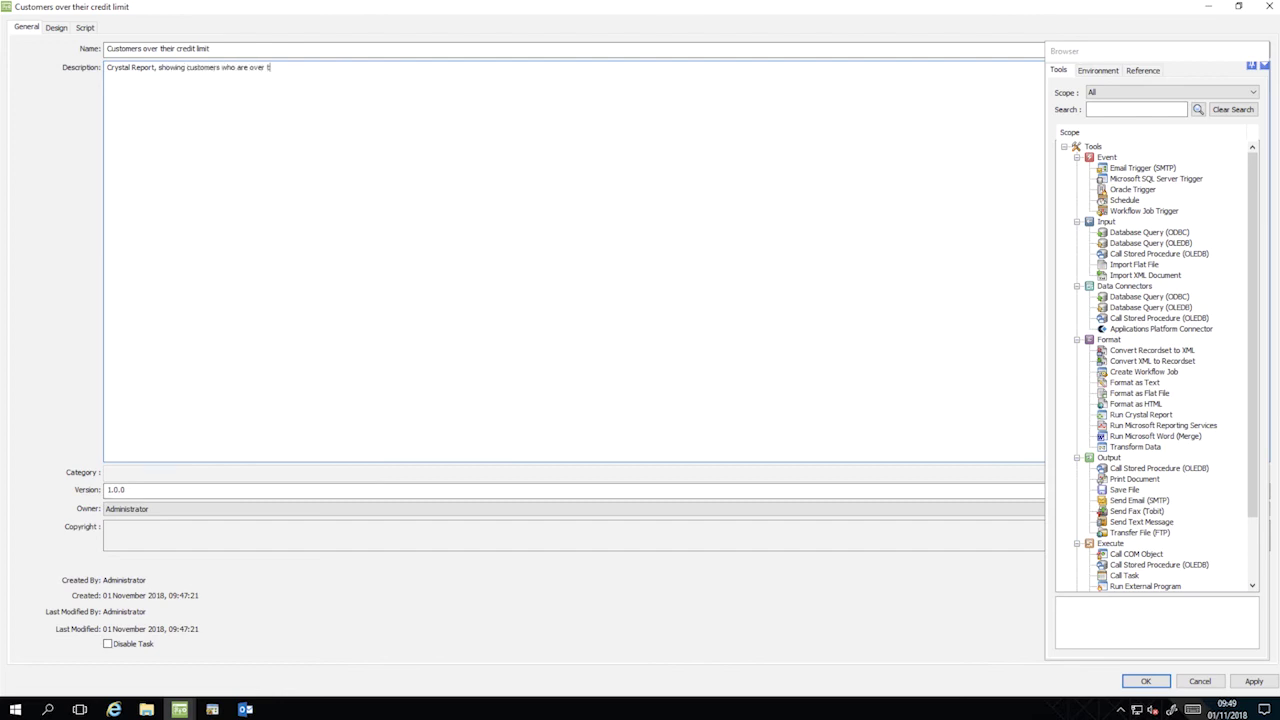
text(heir credit limit)
Add a Database Query (ODBC) step named 'DBQ - Clients Over Credit Limit' using TrainingDBConnection.
click(56, 28)
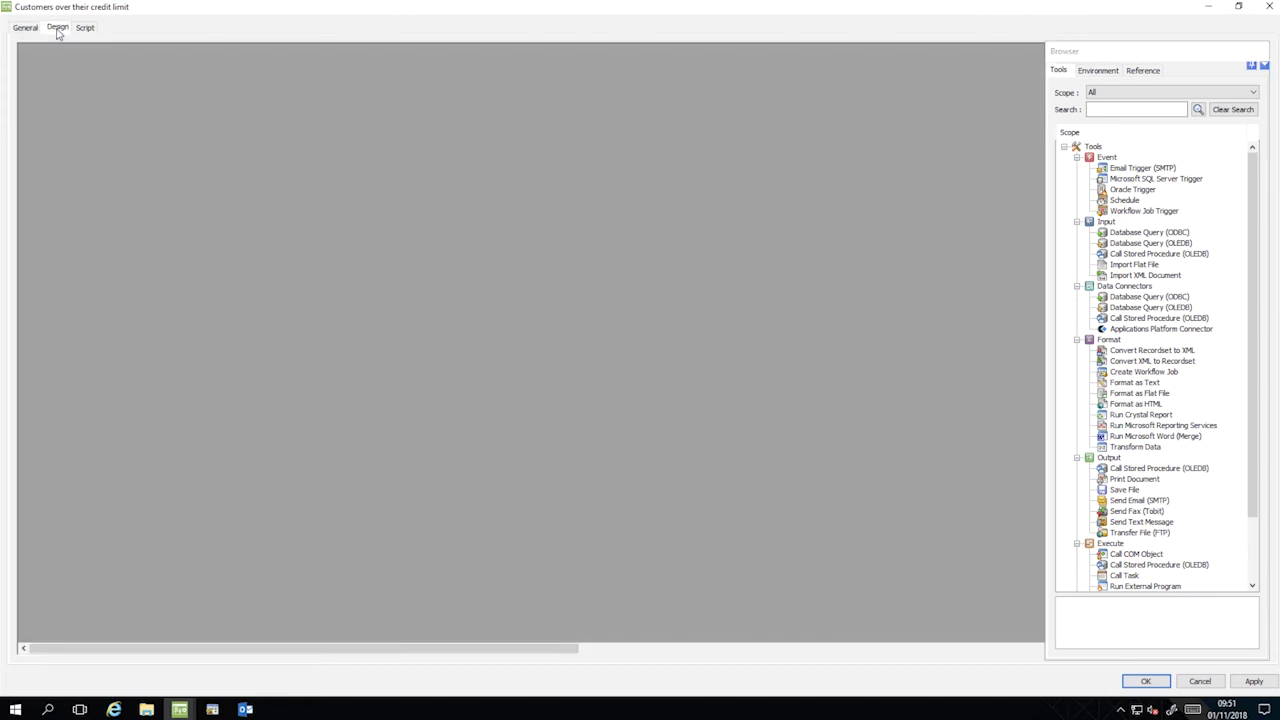
right_click(294, 244)
mouse_move(444, 257)
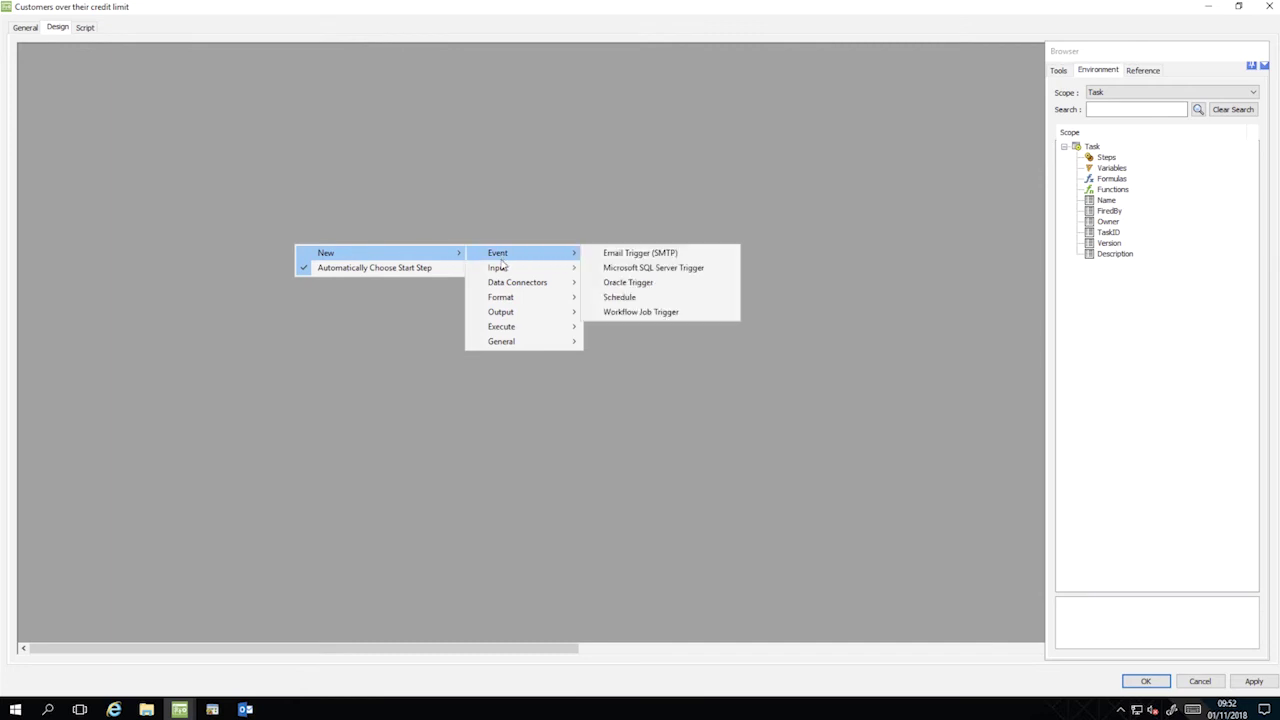
mouse_move(505, 287)
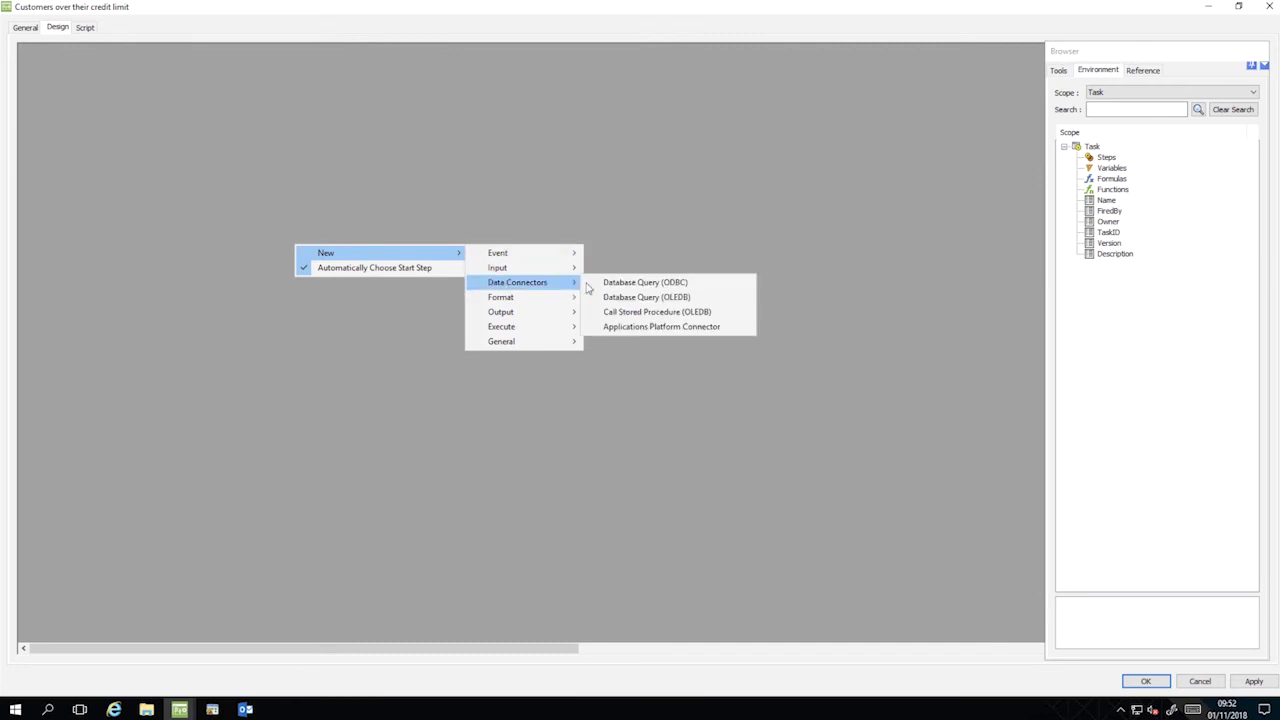
click(640, 285)
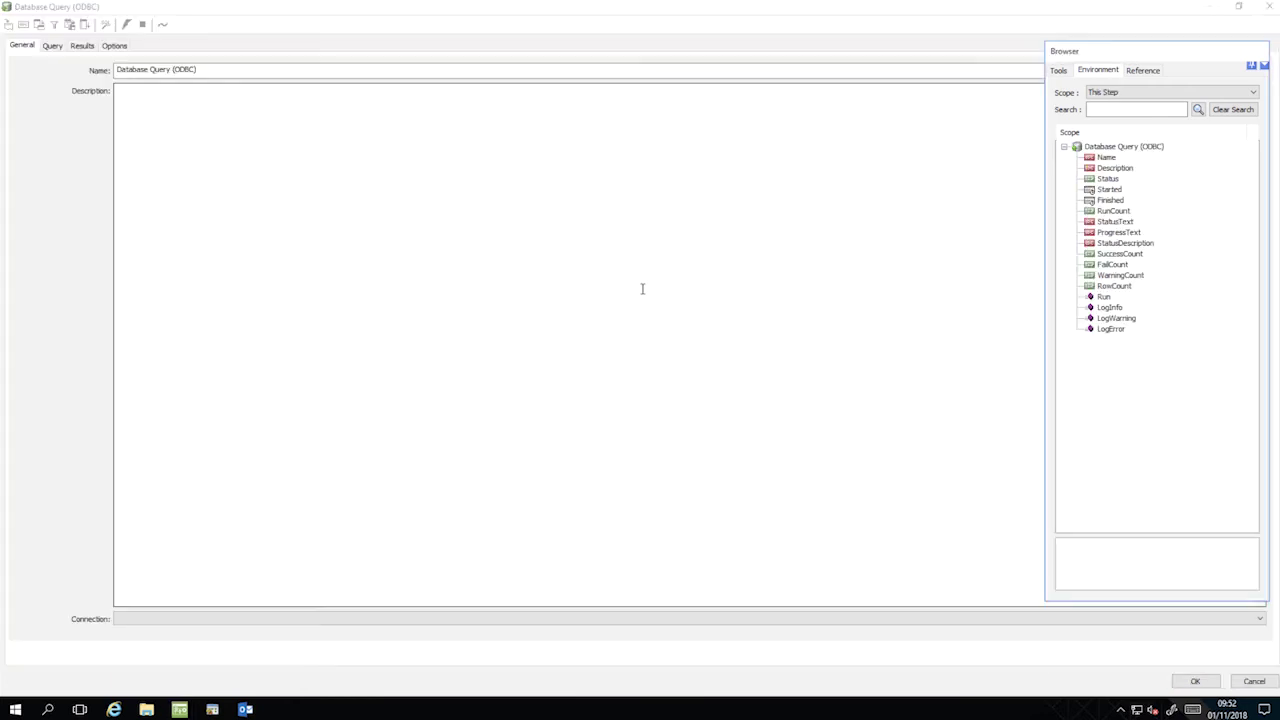
drag(226, 69, 107, 72)
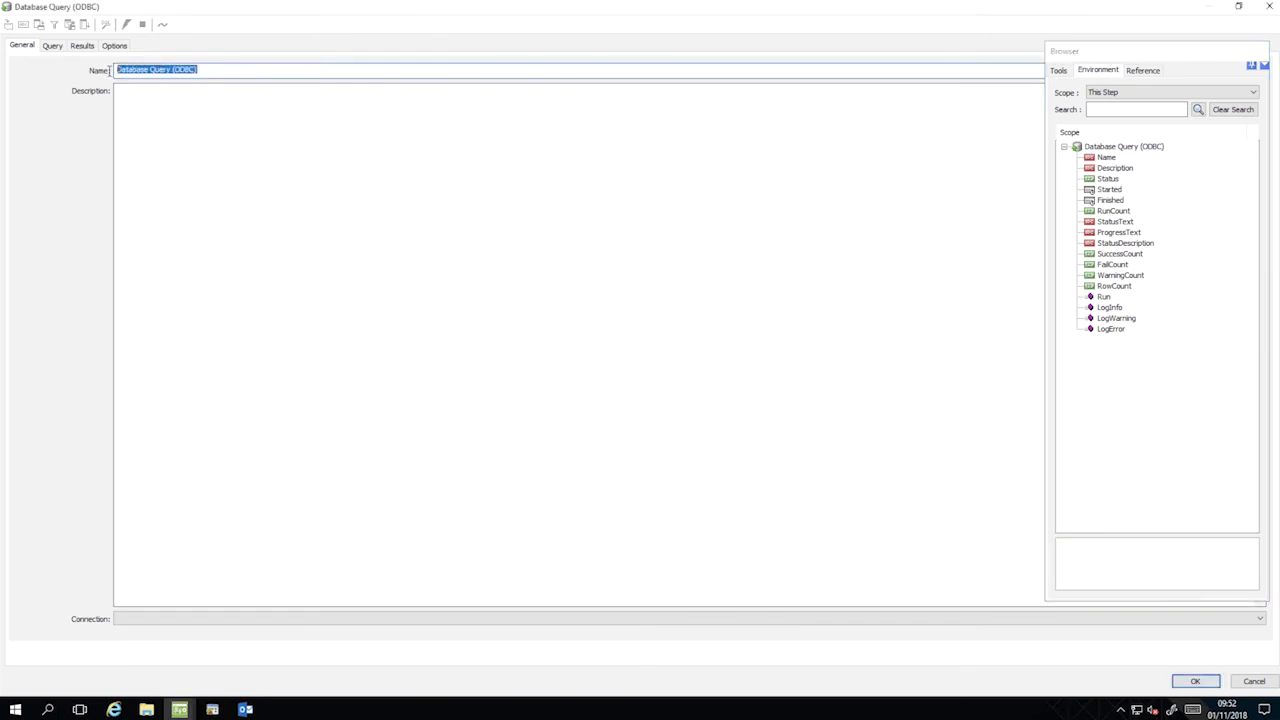
text(DBQ - Clients Over Credit Limit)
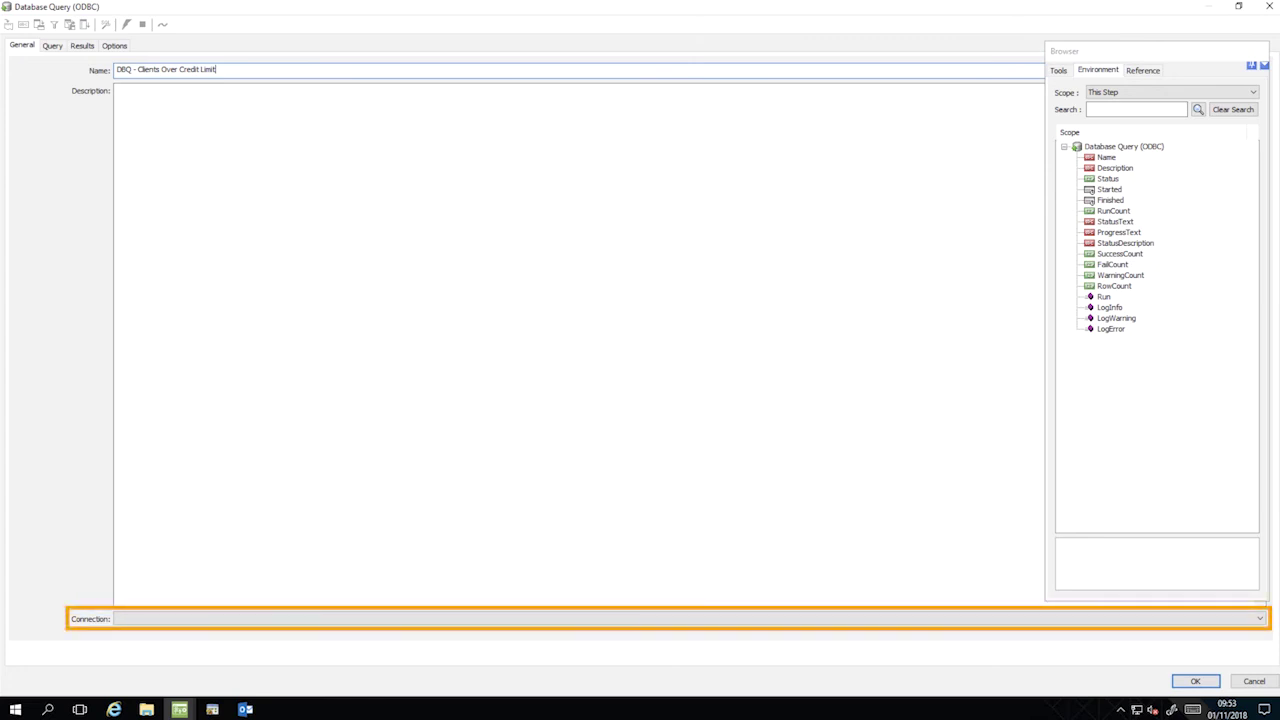
click(1125, 620)
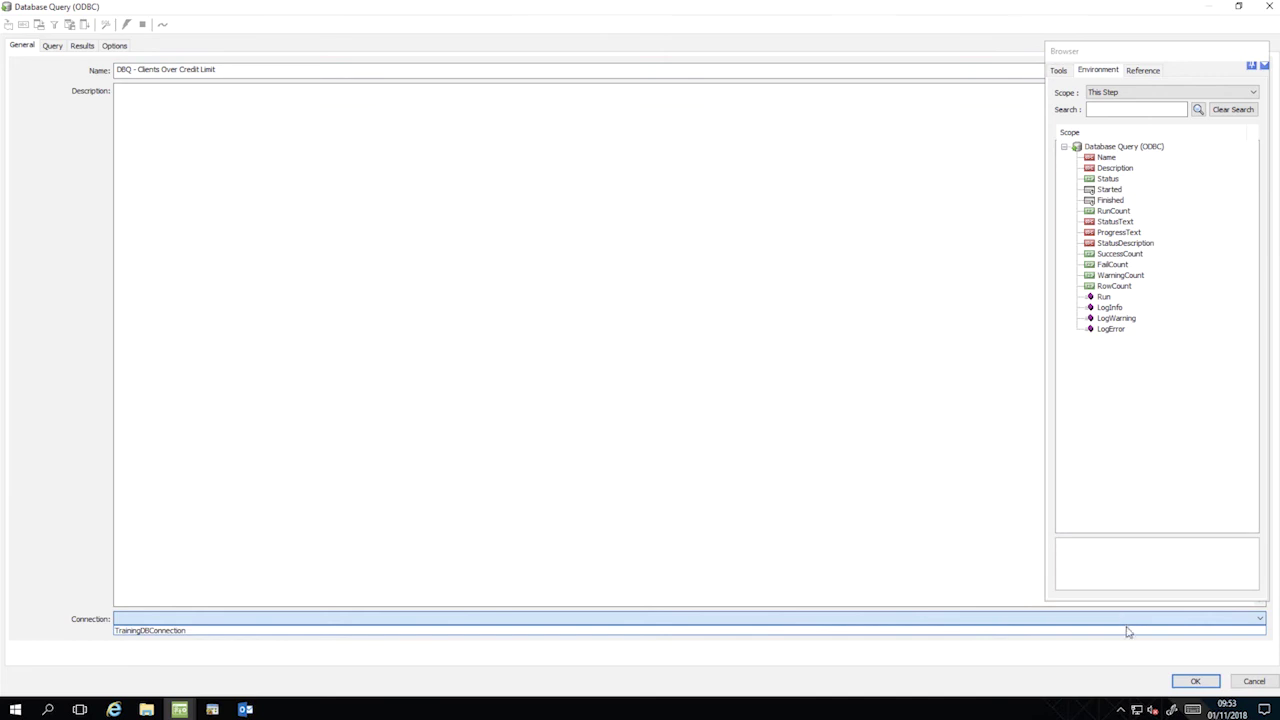
click(1127, 631)
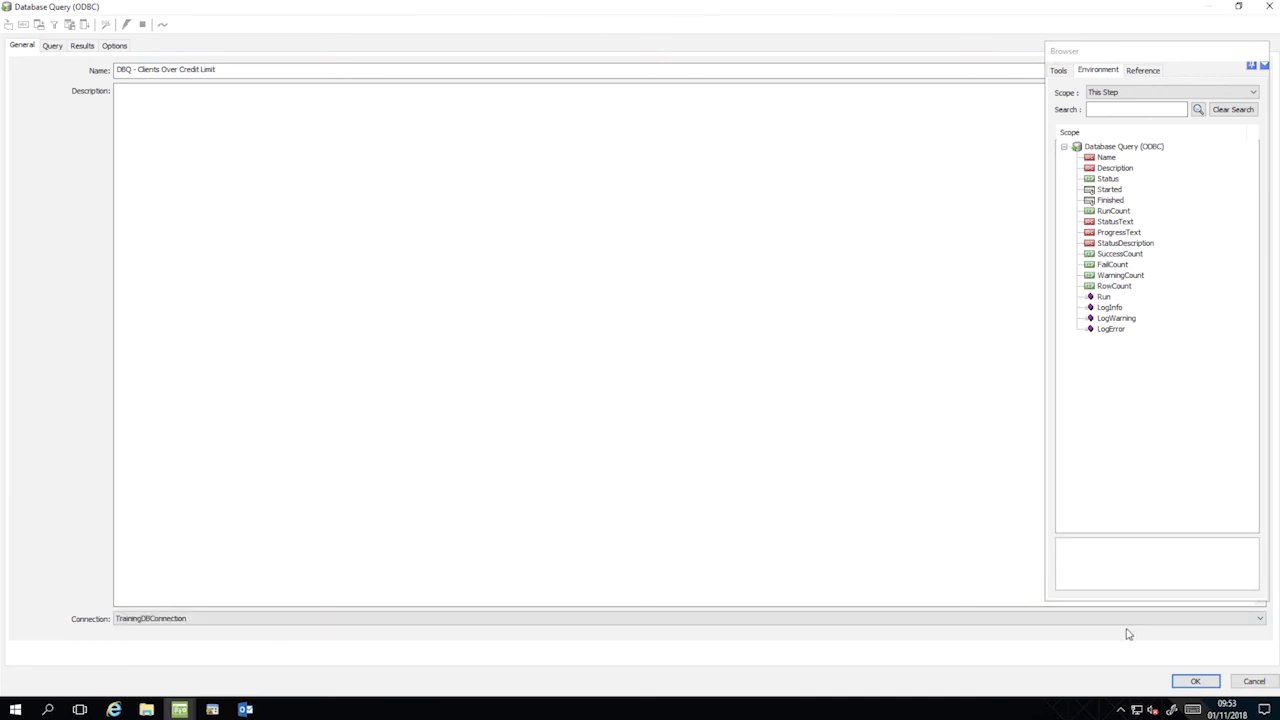
On the Query tab, expand SALES_LEDGER, add BALANCE to the output columns, and enlarge the Criteria area.
click(52, 47)
scroll(98, 118, down, 20)
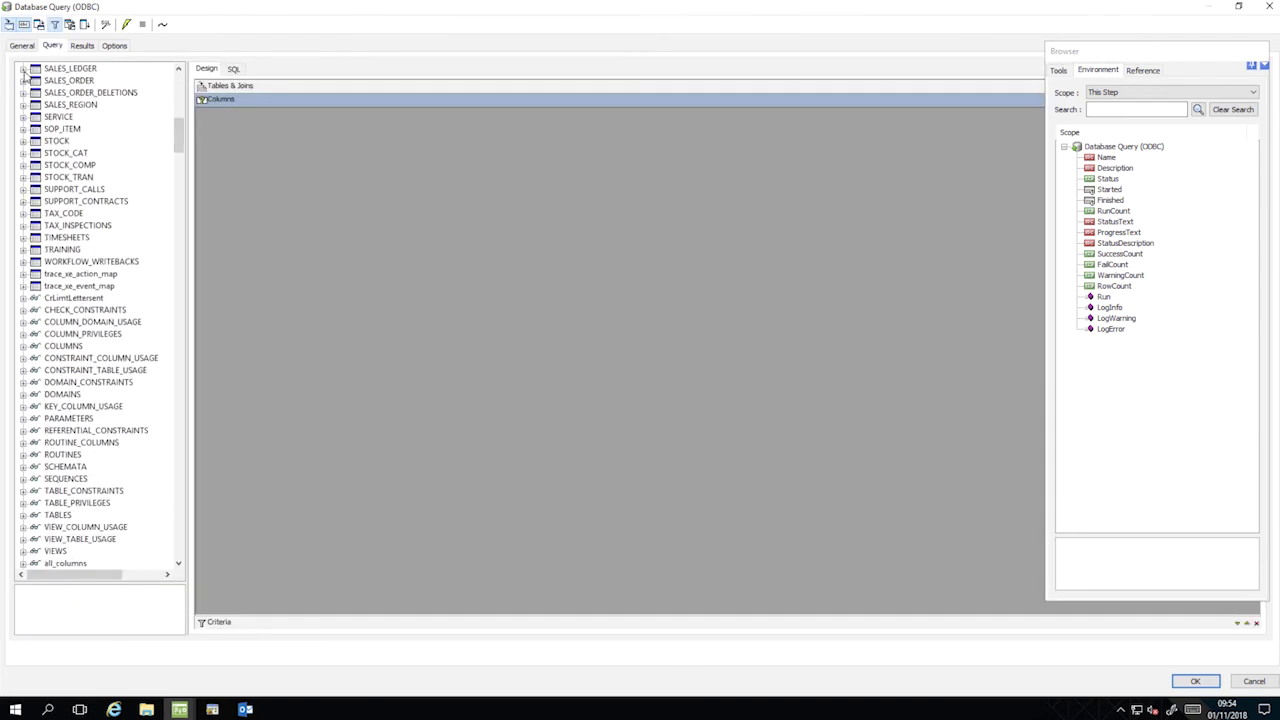
click(23, 68)
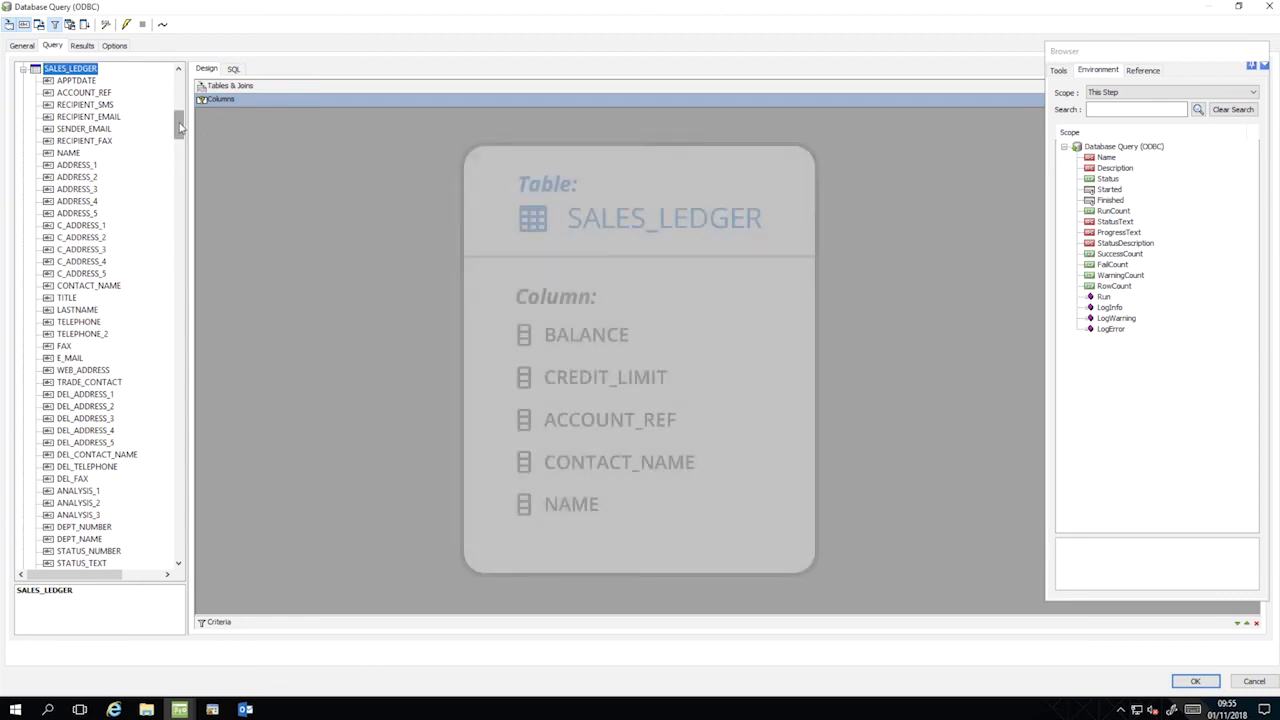
drag(178, 124, 178, 148)
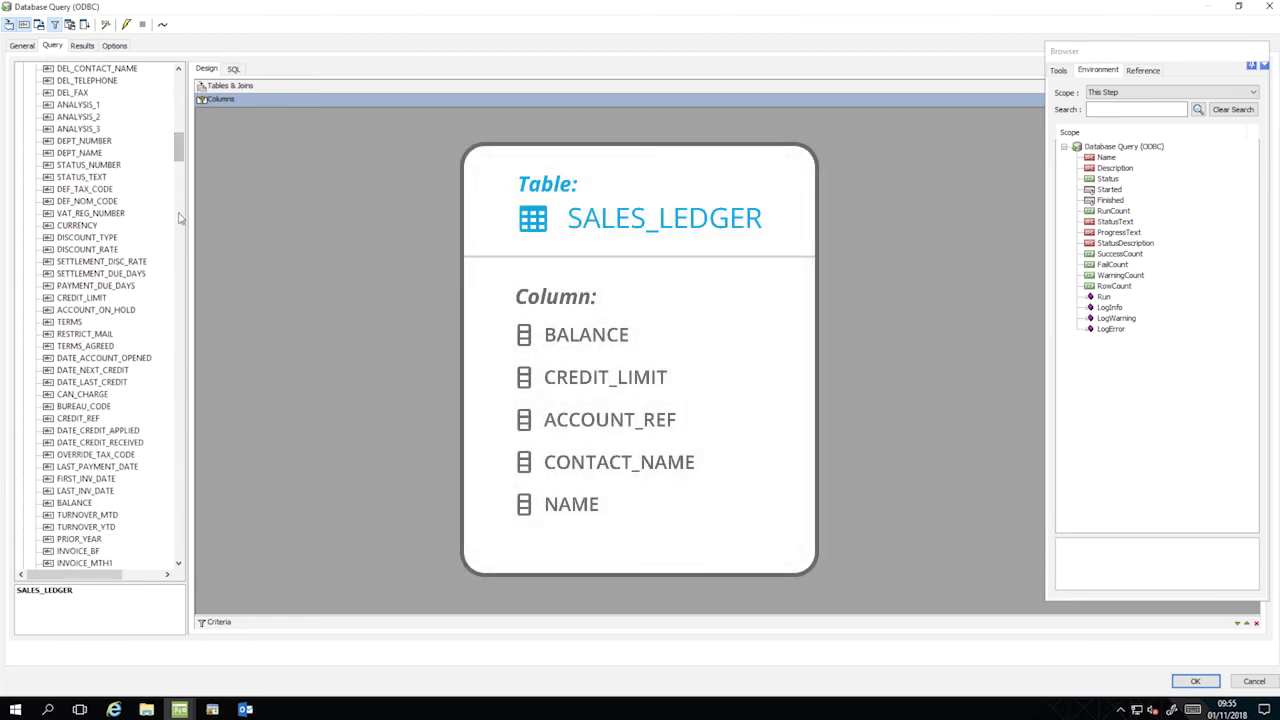
click(74, 504)
drag(74, 504, 283, 195)
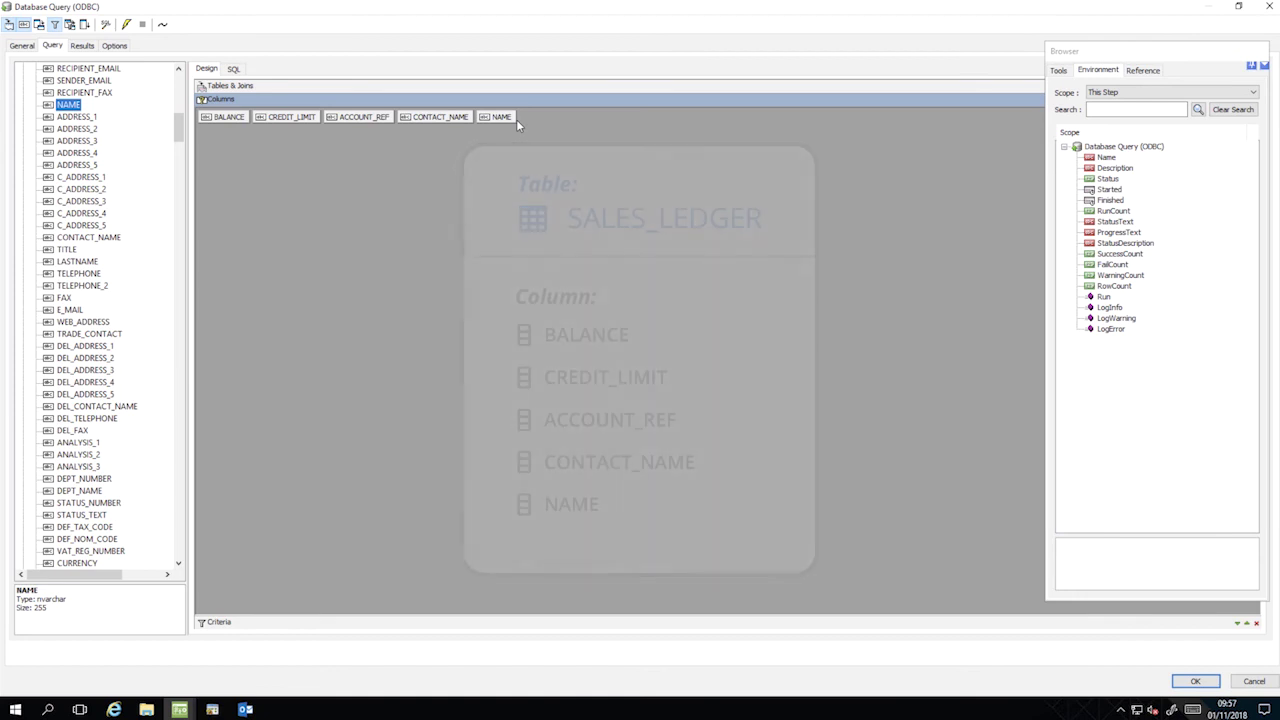
drag(519, 623, 521, 471)
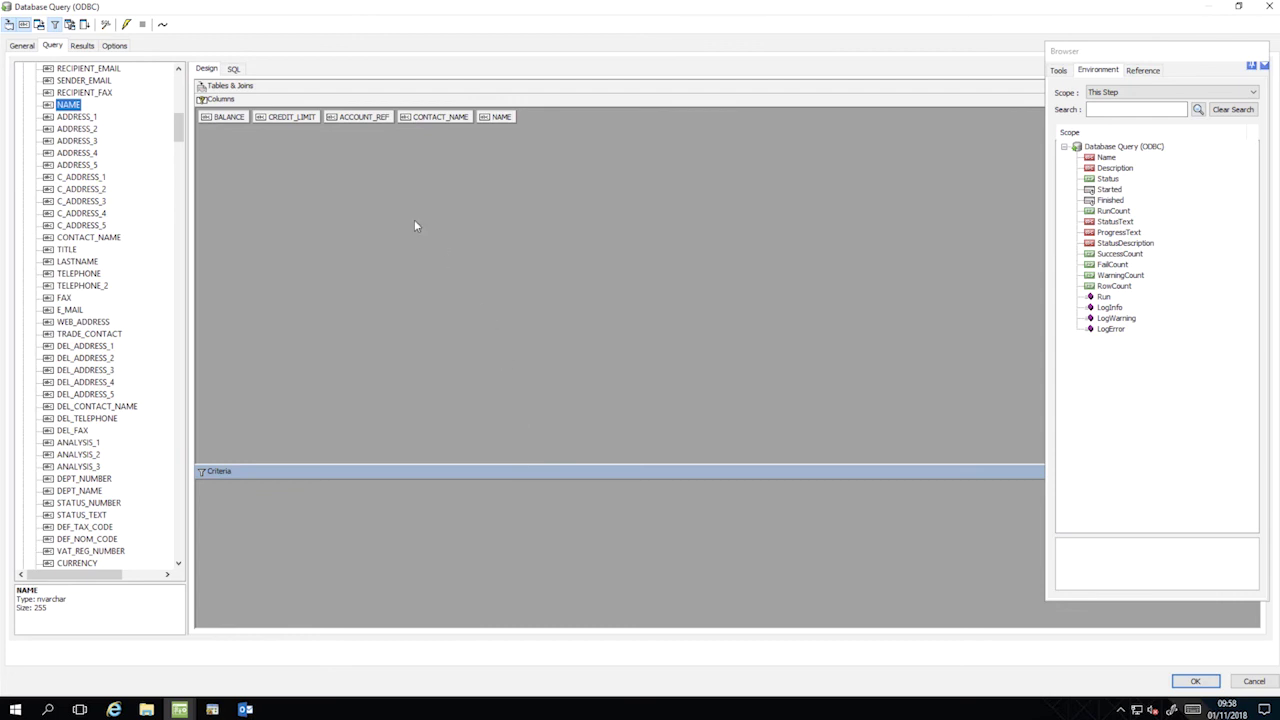
Add a criterion: BALANCE 'is greater than' the CREDIT_LIMIT column.
mouse_move(233, 117)
mouse_down()
mouse_move(258, 367)
mouse_move(256, 524)
mouse_up()
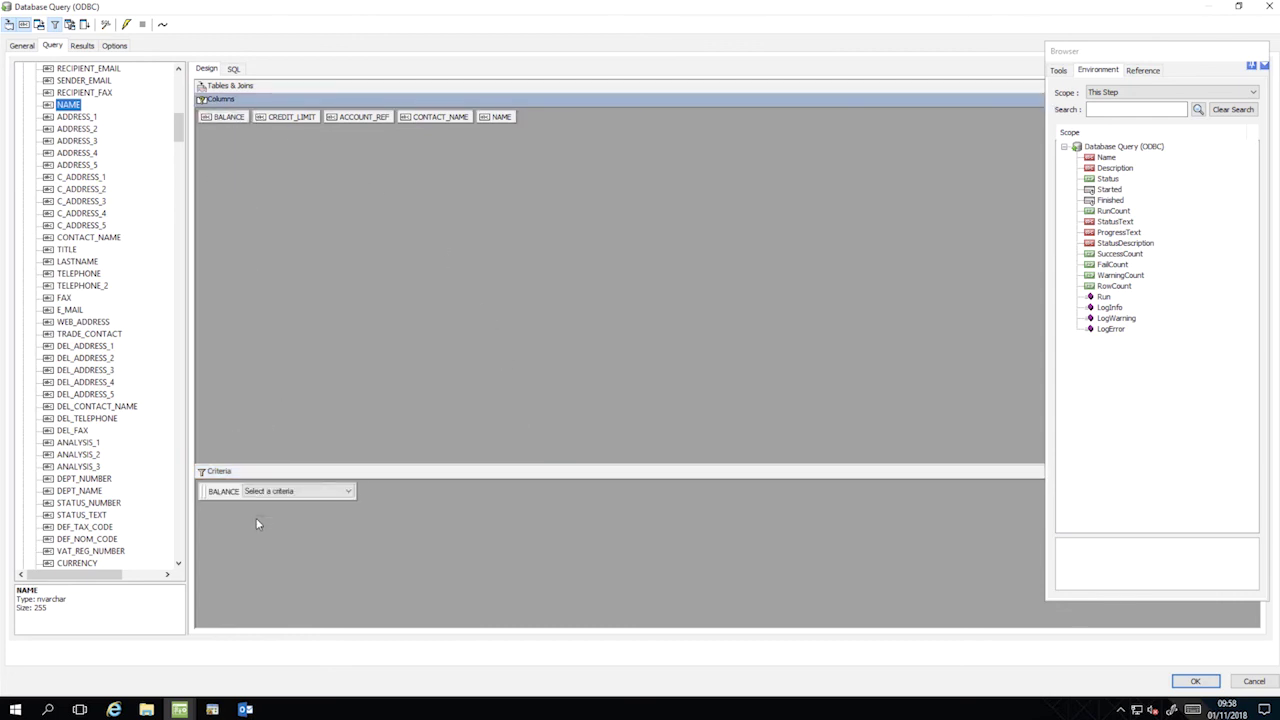
click(349, 491)
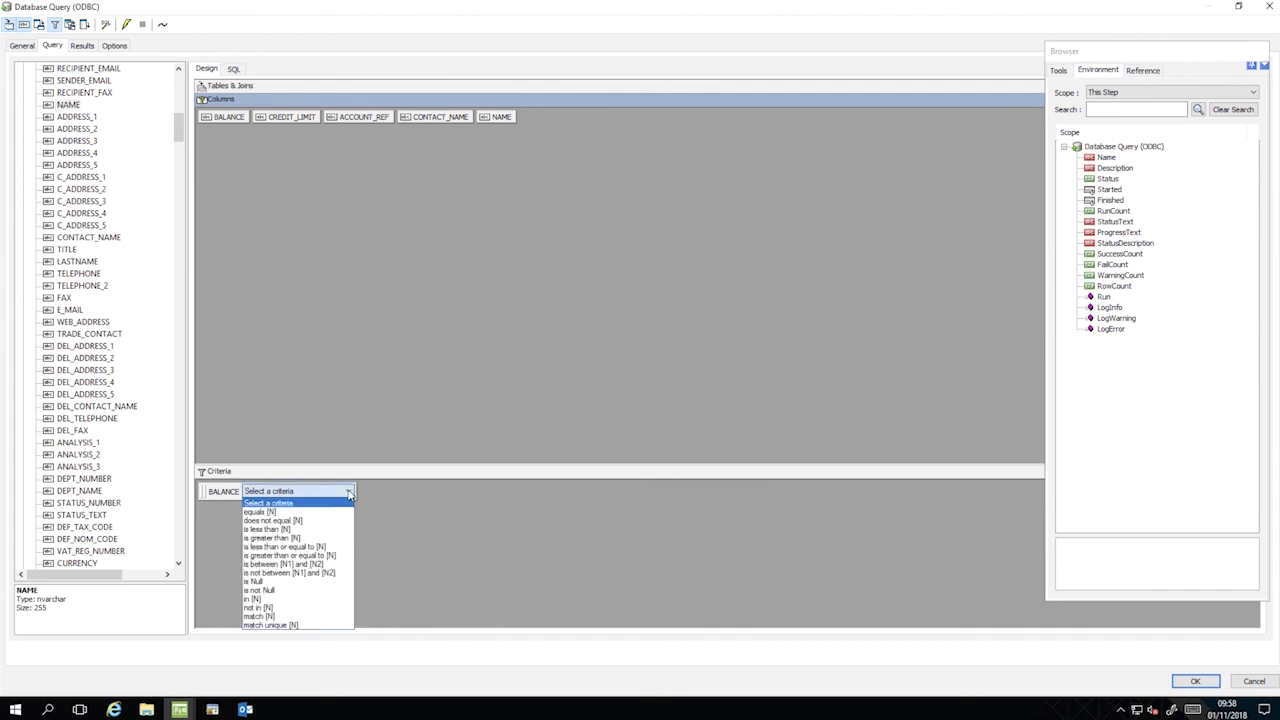
click(339, 540)
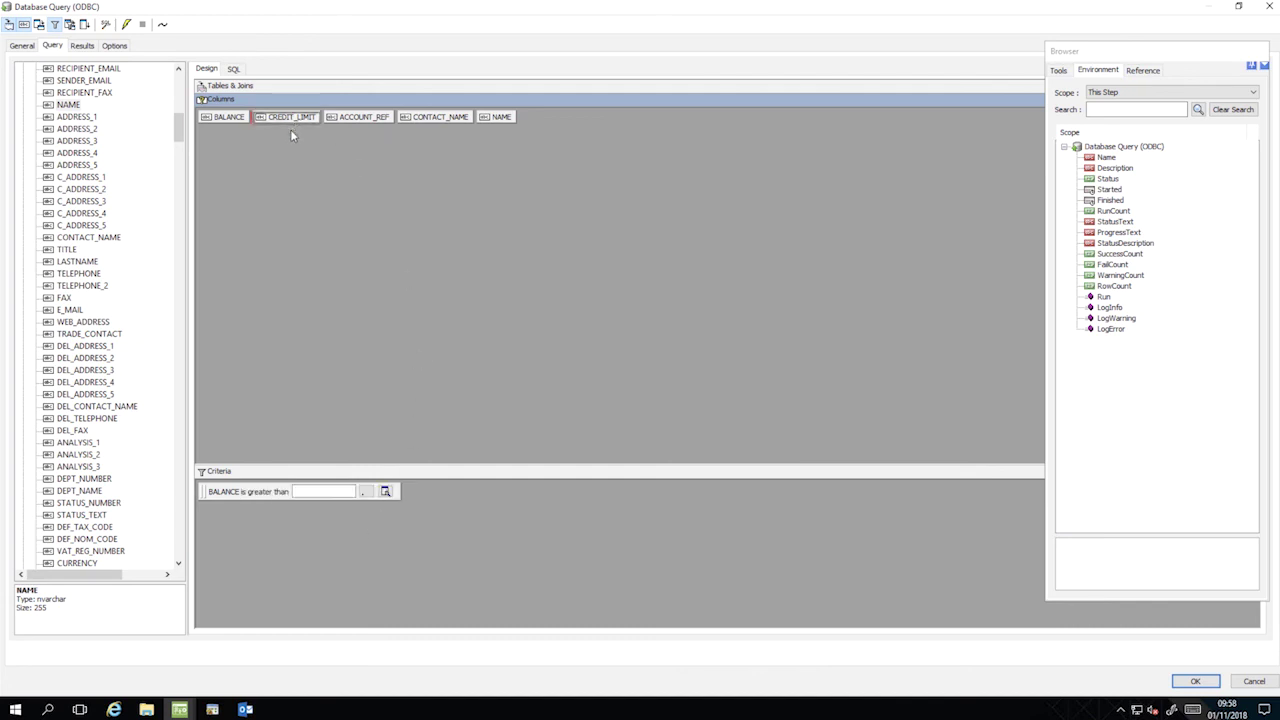
drag(290, 129, 331, 498)
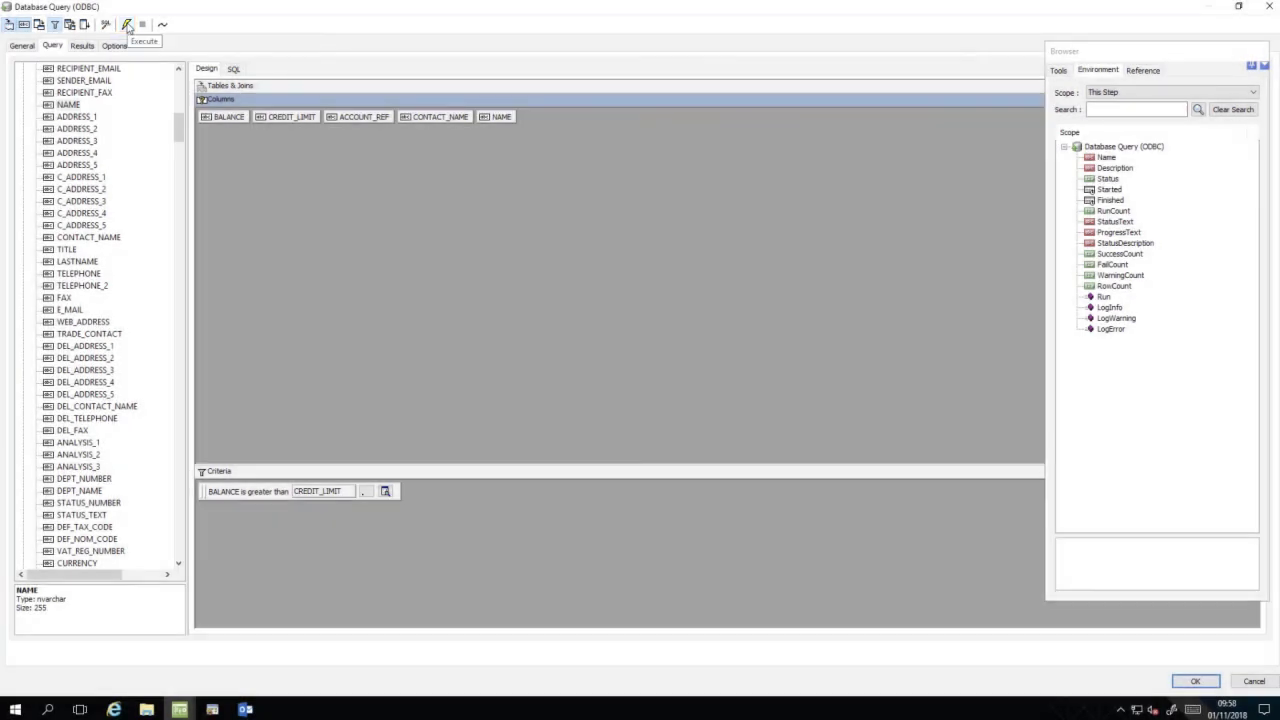
Run the query to preview the five customers whose balance exceeds their credit limit.
click(127, 26)
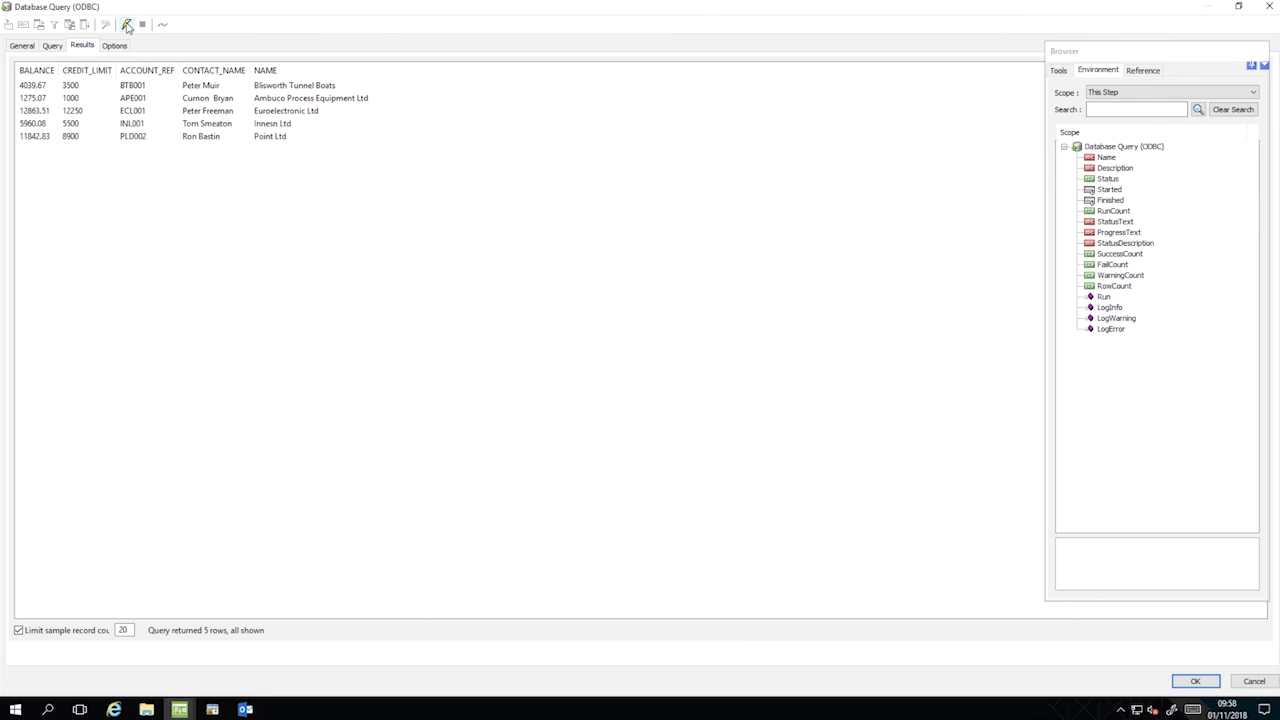
Save the DBQ - Clients Over Credit Limit query step and return to the task canvas.
click(1192, 681)
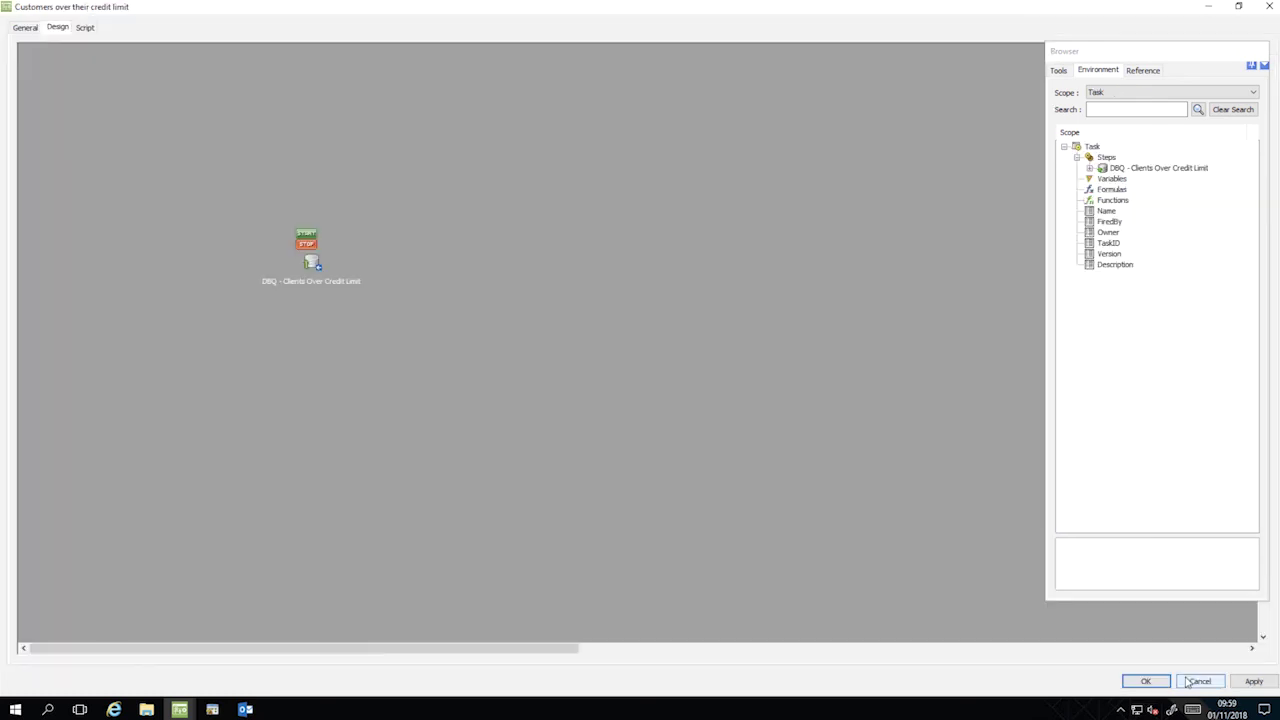